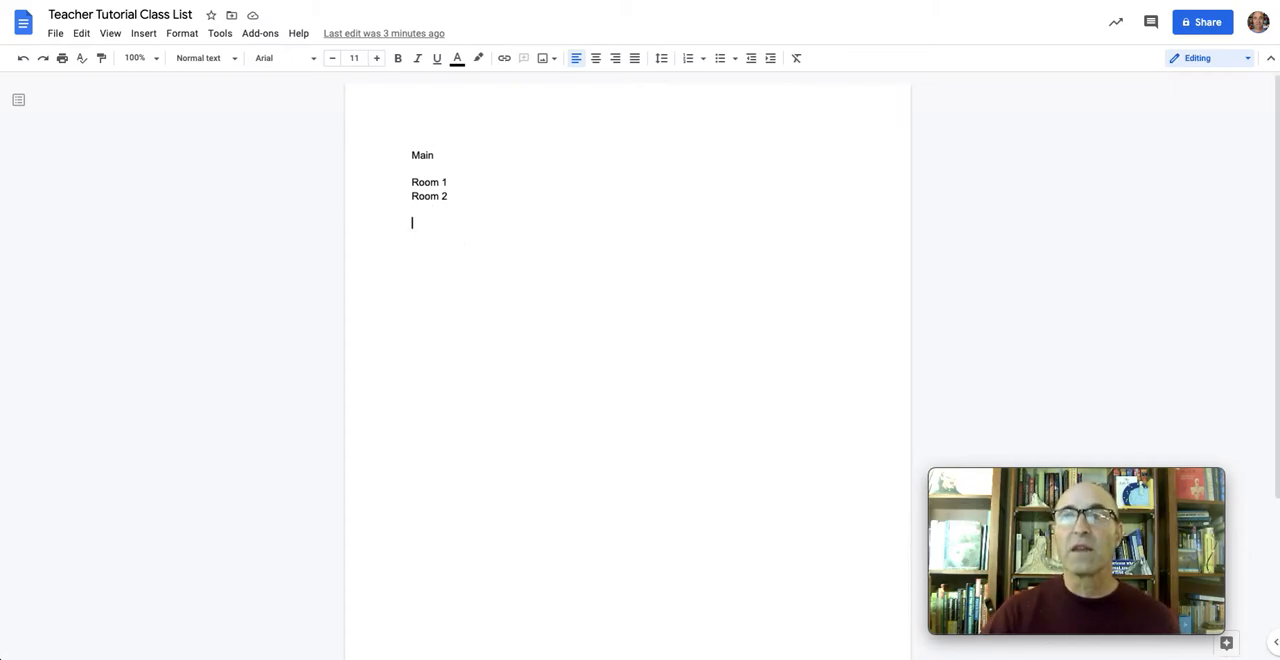
# Switch to Synergy TeacherVUE and generate the STU408 Class List report as a PDF for the Period 1 class
pyautogui.click(280, 1)
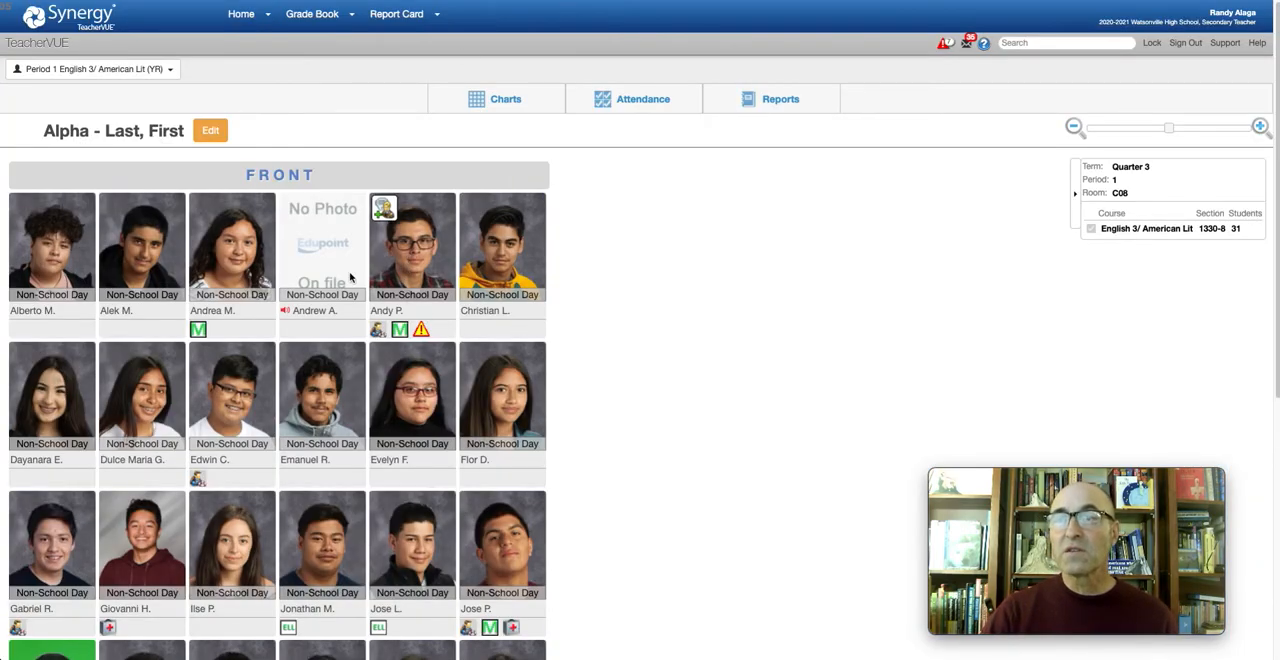
pyautogui.click(783, 101)
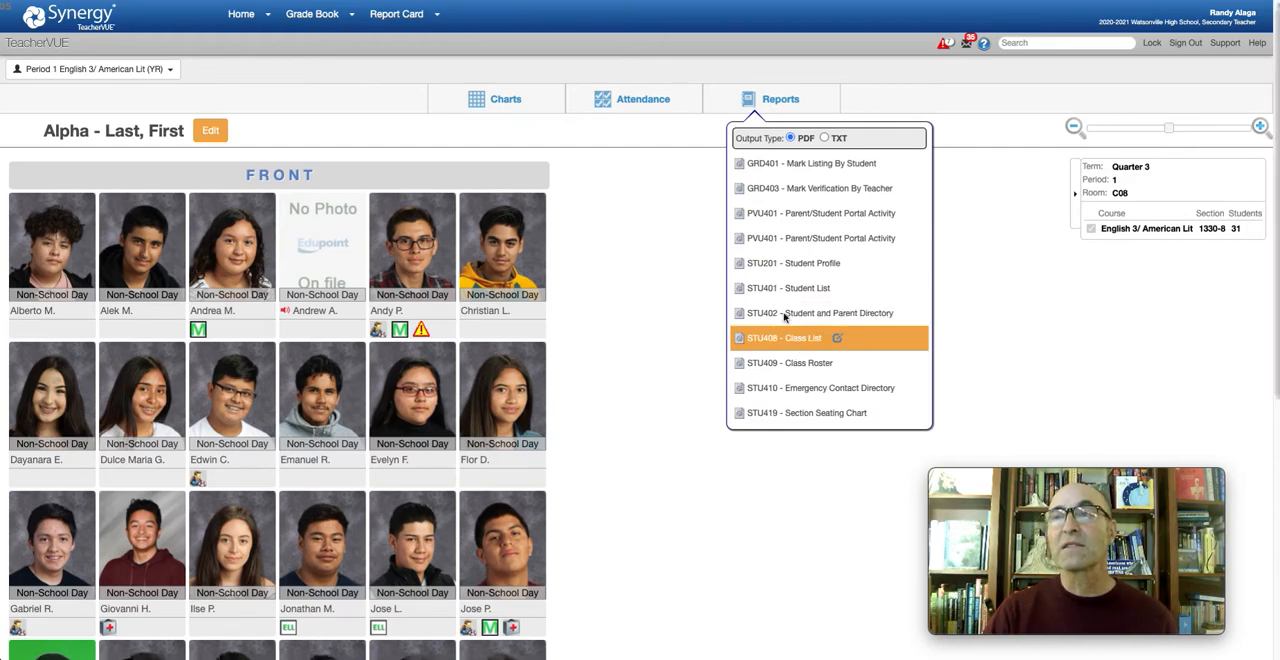
pyautogui.click(799, 343)
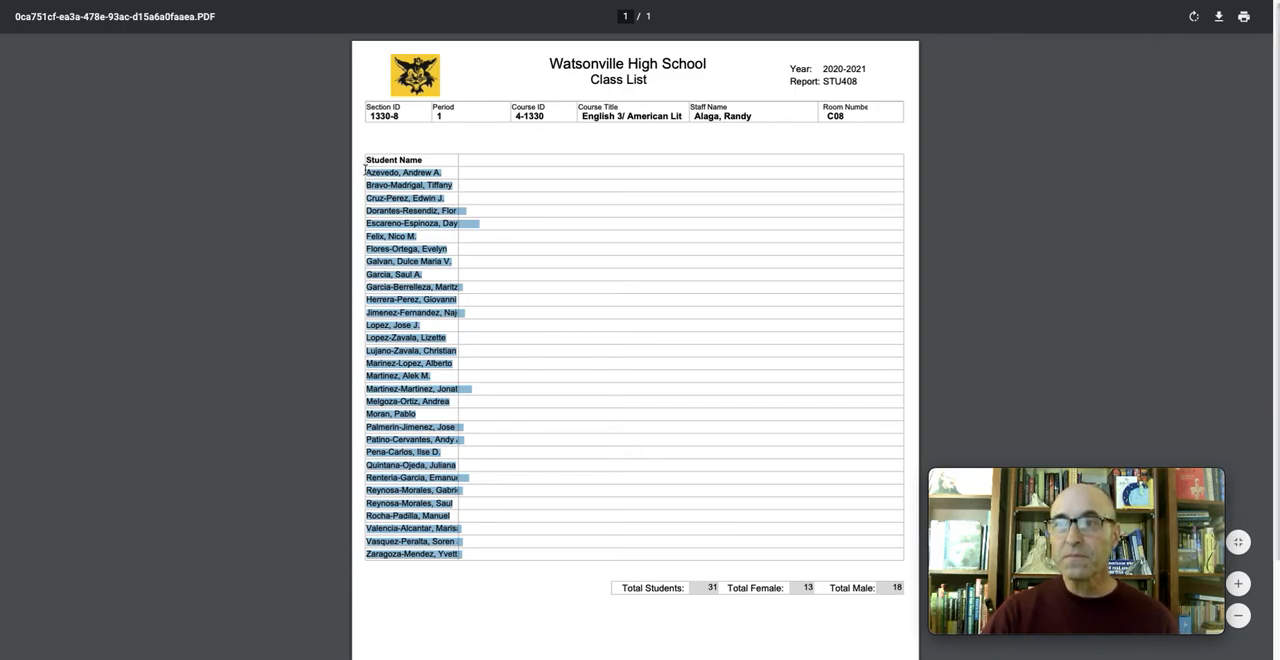
# Copy all student names from the class list PDF and switch back to the Teacher Tutorial Class List document in Google Docs
pyautogui.moveTo(366, 173); pyautogui.dragTo(399, 292)
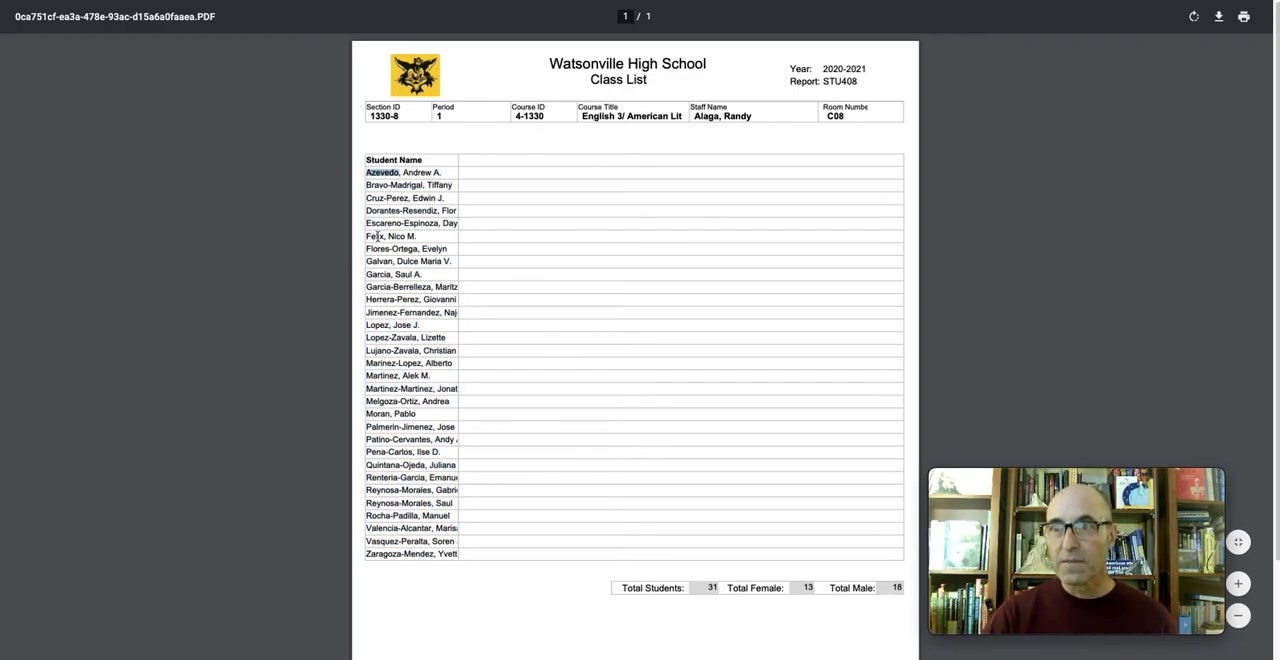
pyautogui.moveTo(356, 176); pyautogui.dragTo(410, 571)
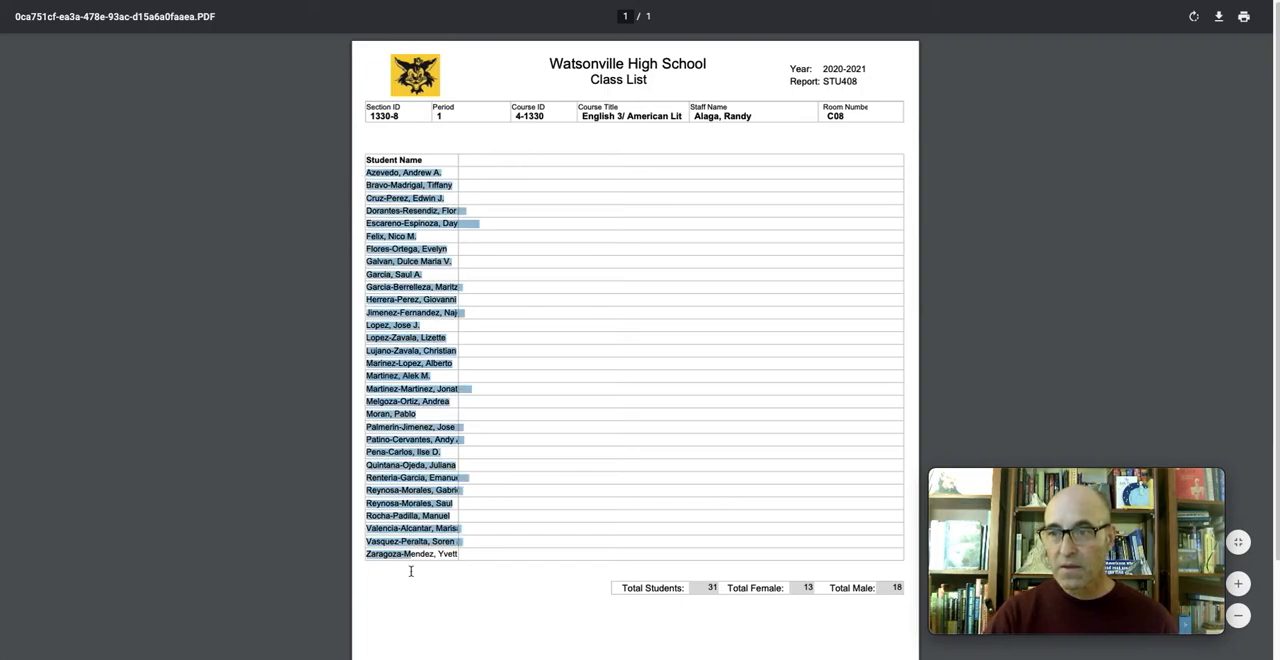
pyautogui.moveTo(495, 556); pyautogui.dragTo(466, 560)
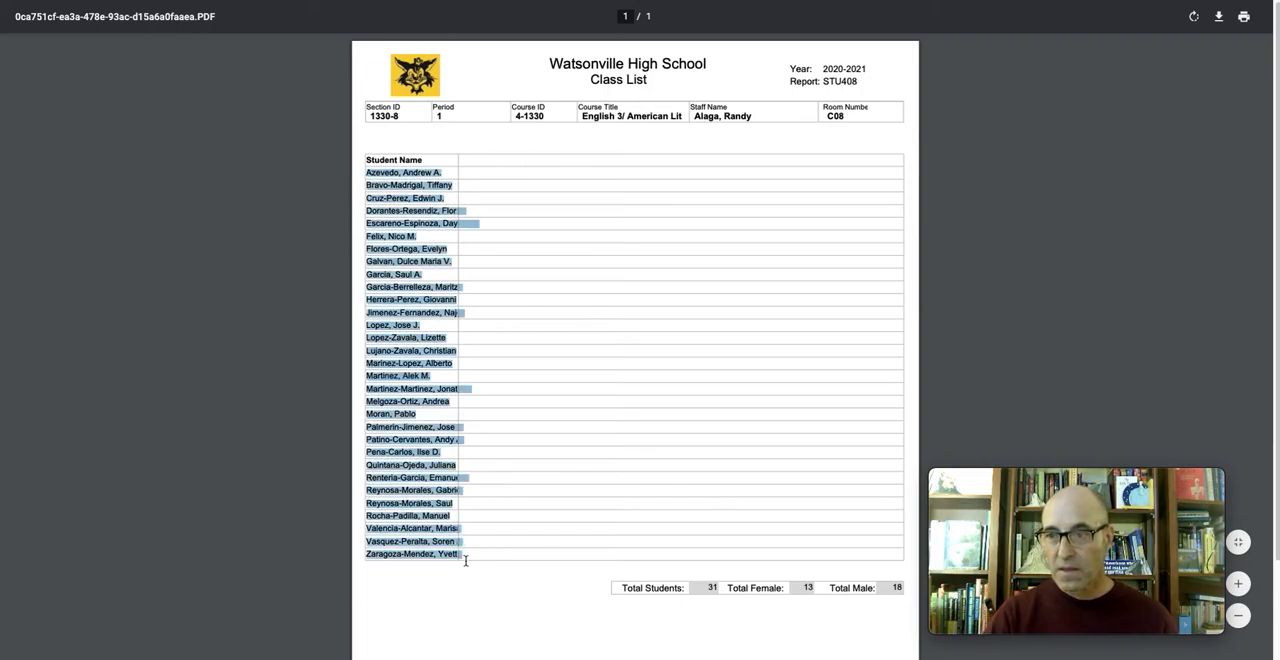
pyautogui.rightClick(392, 421)
pyautogui.click(428, 460)
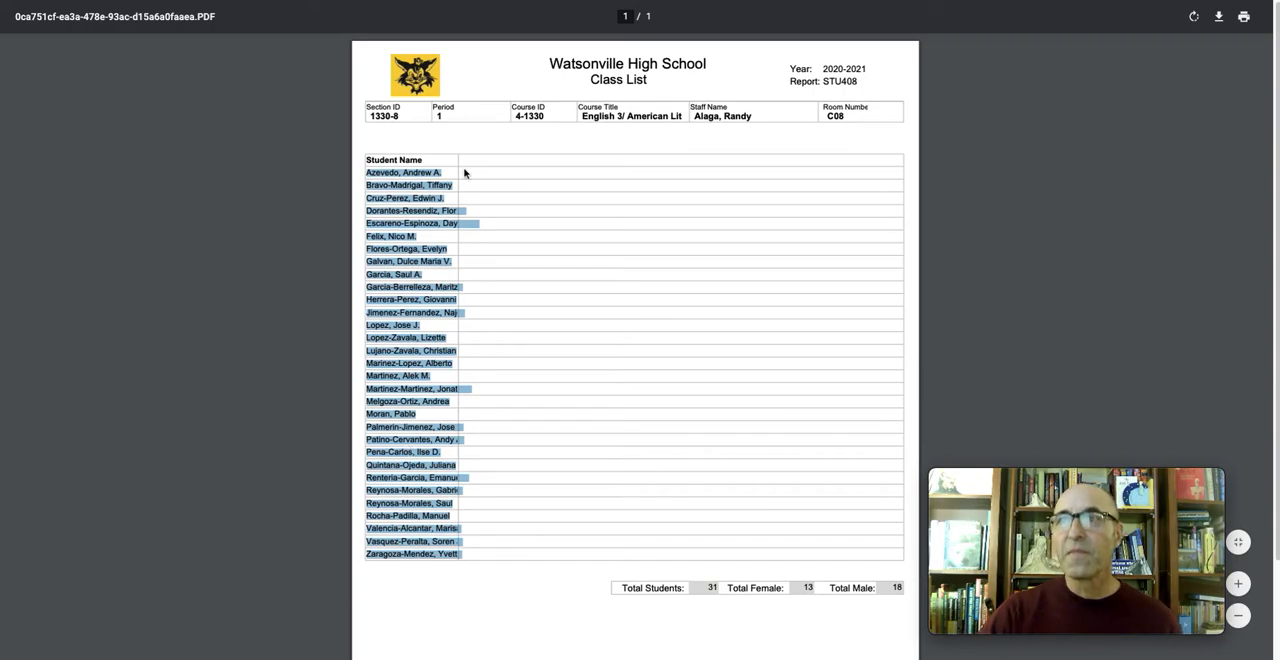
pyautogui.hotkey('ctrl', 'Tab')
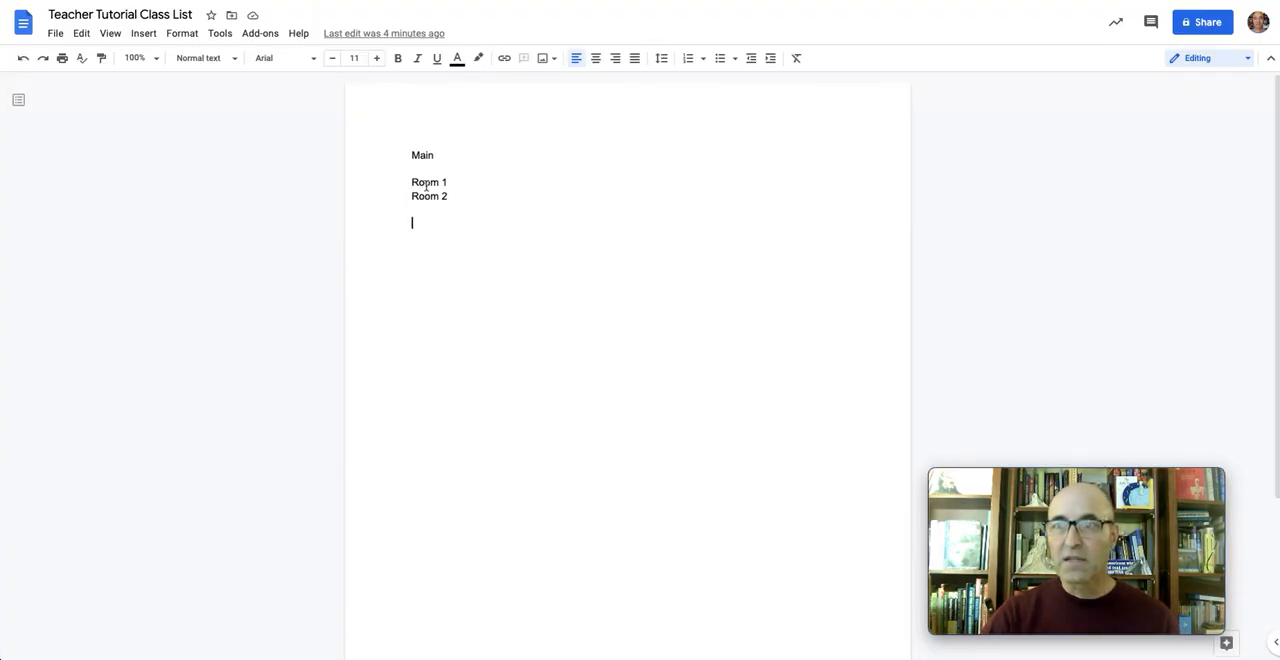
# Try pasting the copied student names with their formatting below Room 2, and undo the paste
pyautogui.rightClick(437, 224)
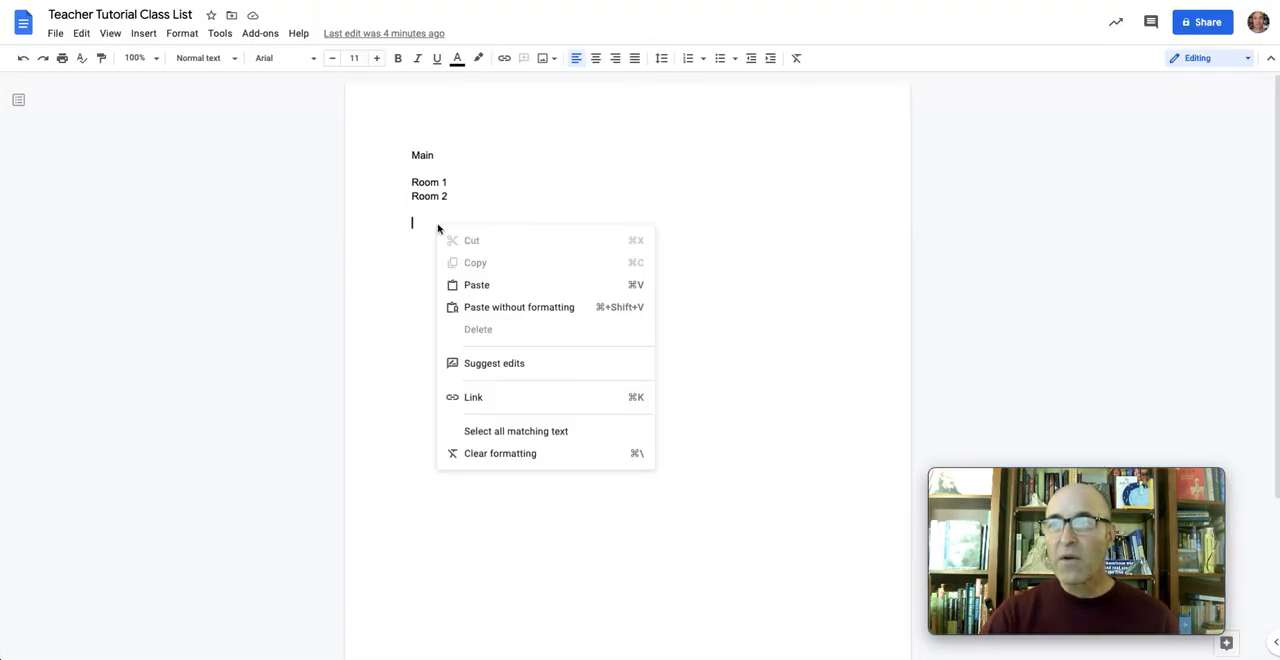
pyautogui.click(483, 284)
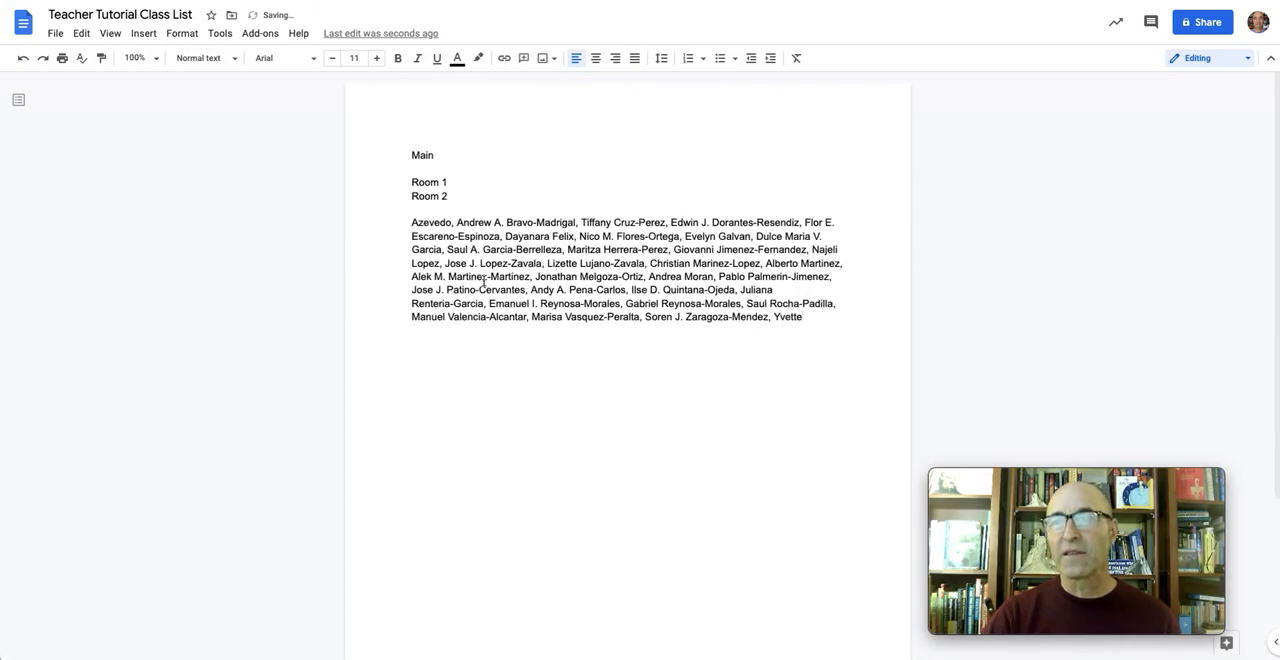
pyautogui.click(22, 58)
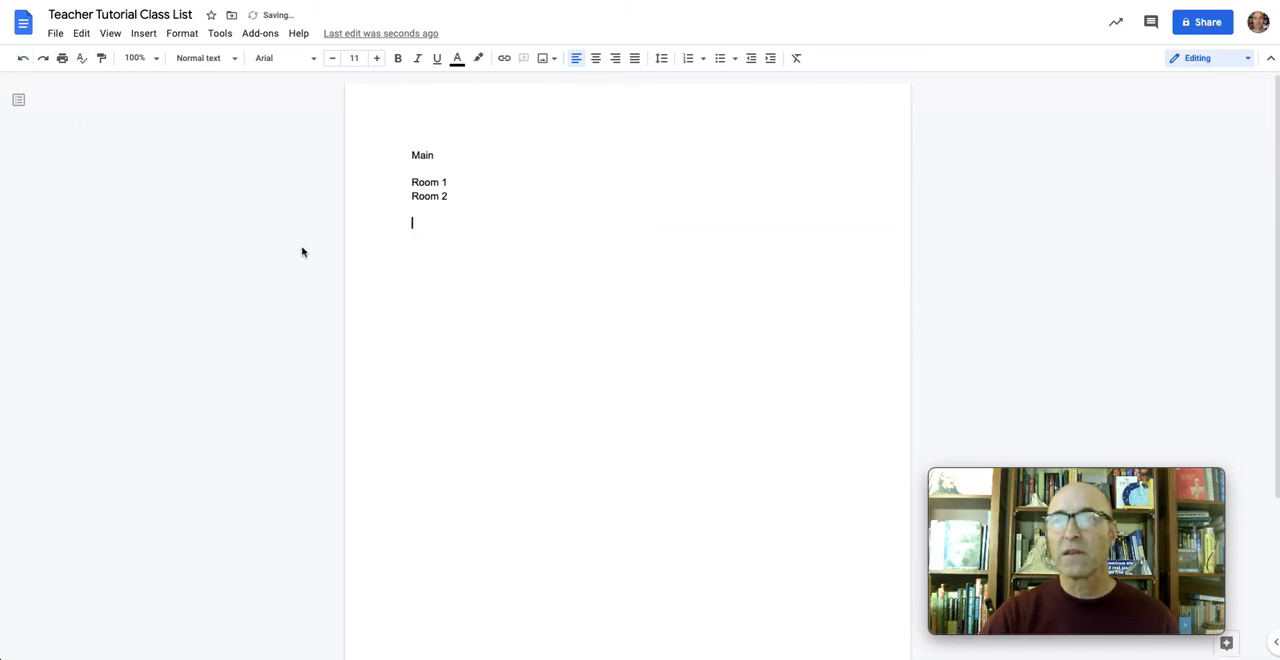
# Paste the copied student names without formatting on the empty line below Room 2
pyautogui.rightClick(429, 223)
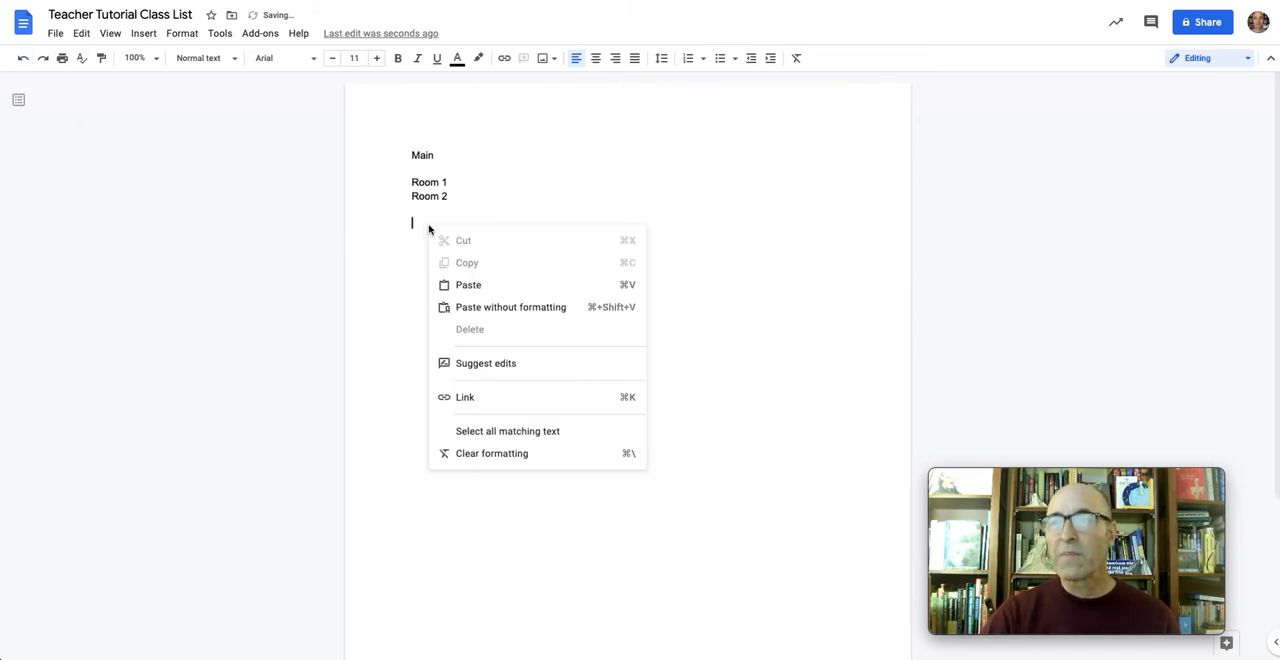
pyautogui.click(473, 307)
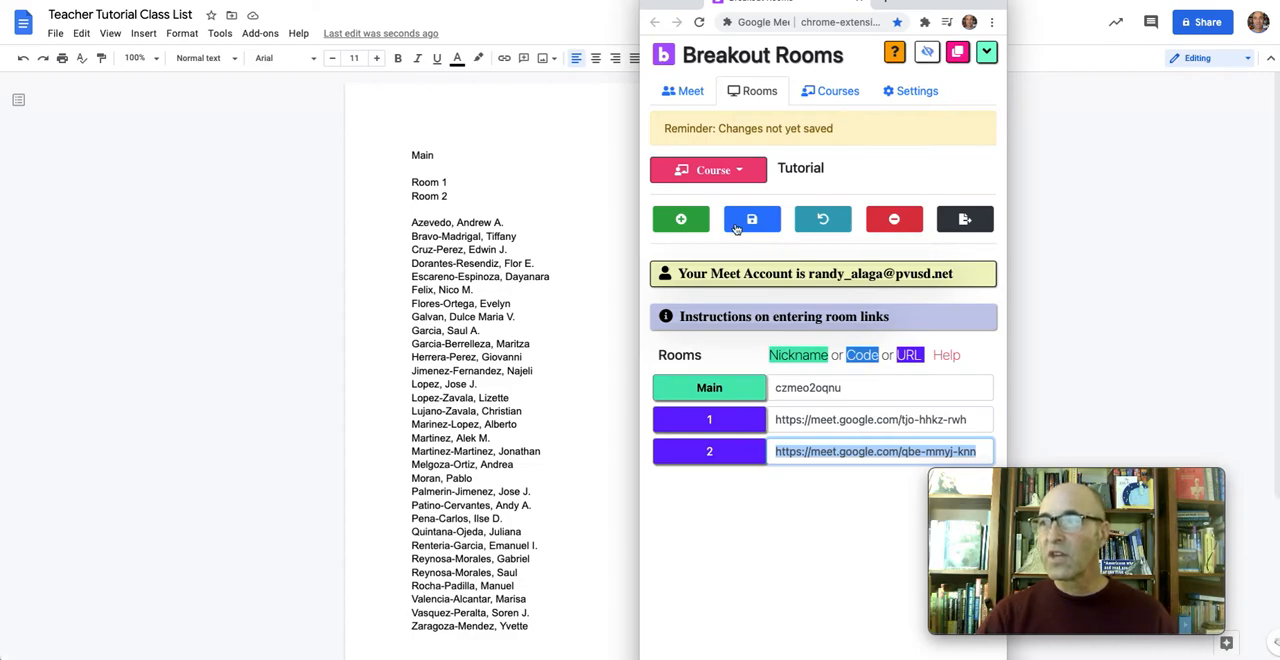
# In the Breakout Rooms extension window, choose the Tutorial course and copy the Meet URL of room 1
pyautogui.click(743, 175)
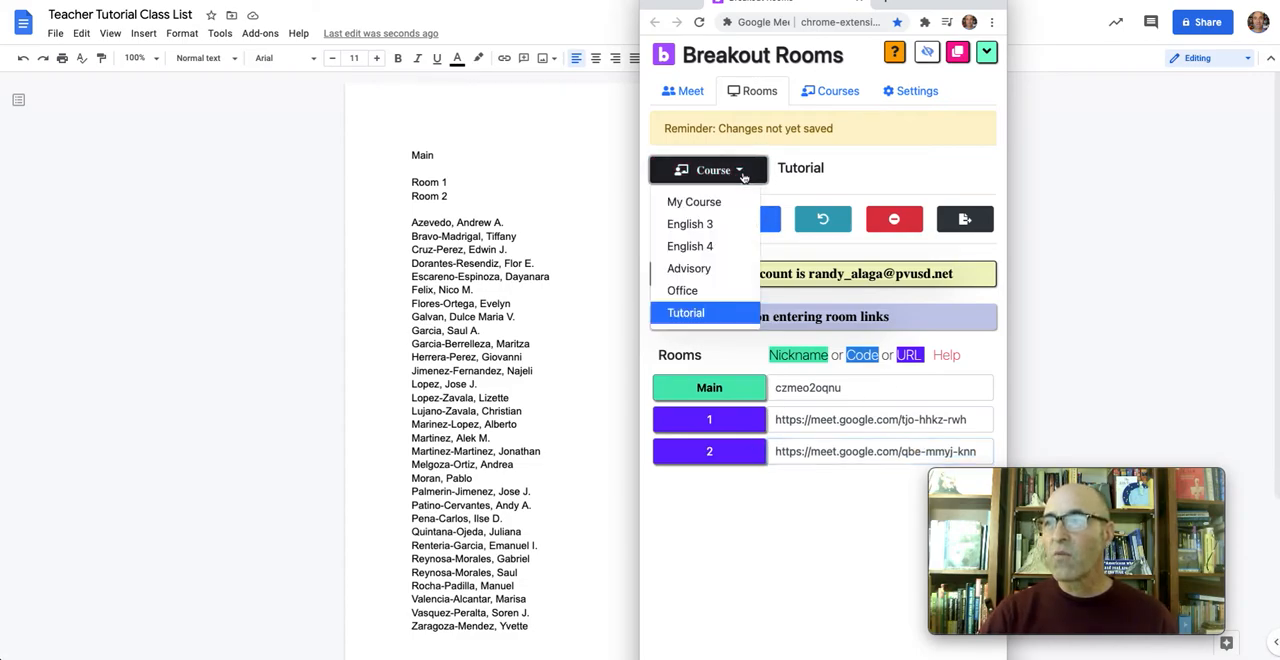
pyautogui.click(699, 316)
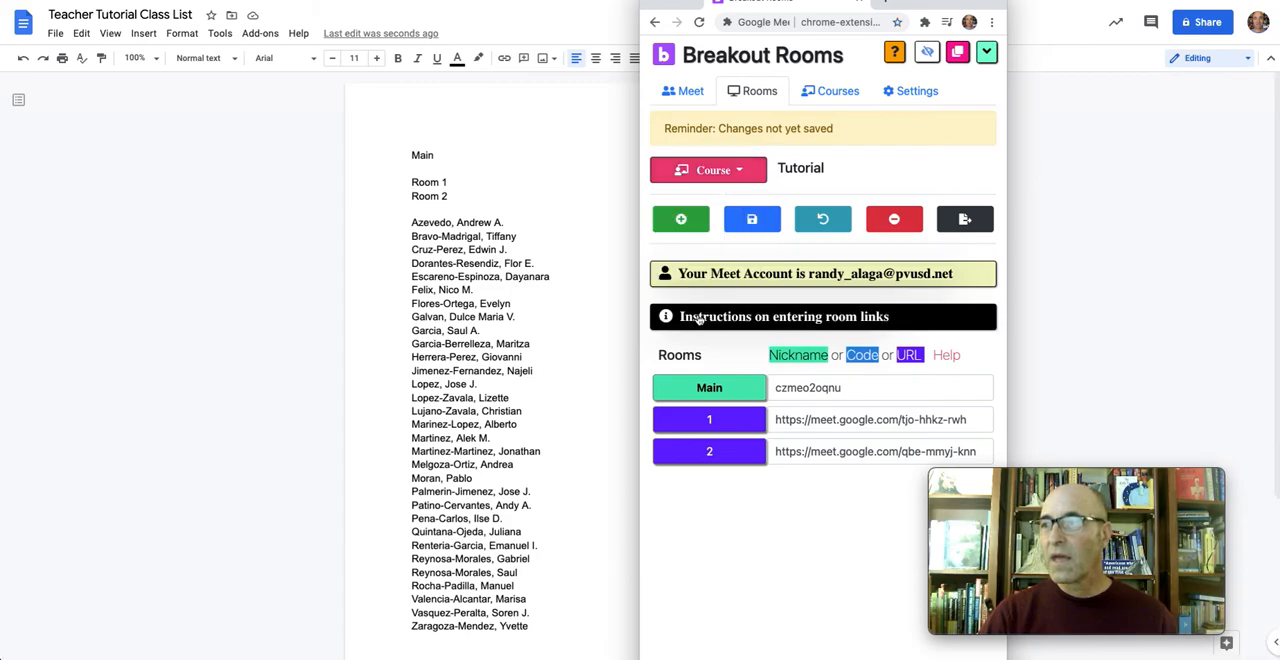
pyautogui.tripleClick(791, 424)
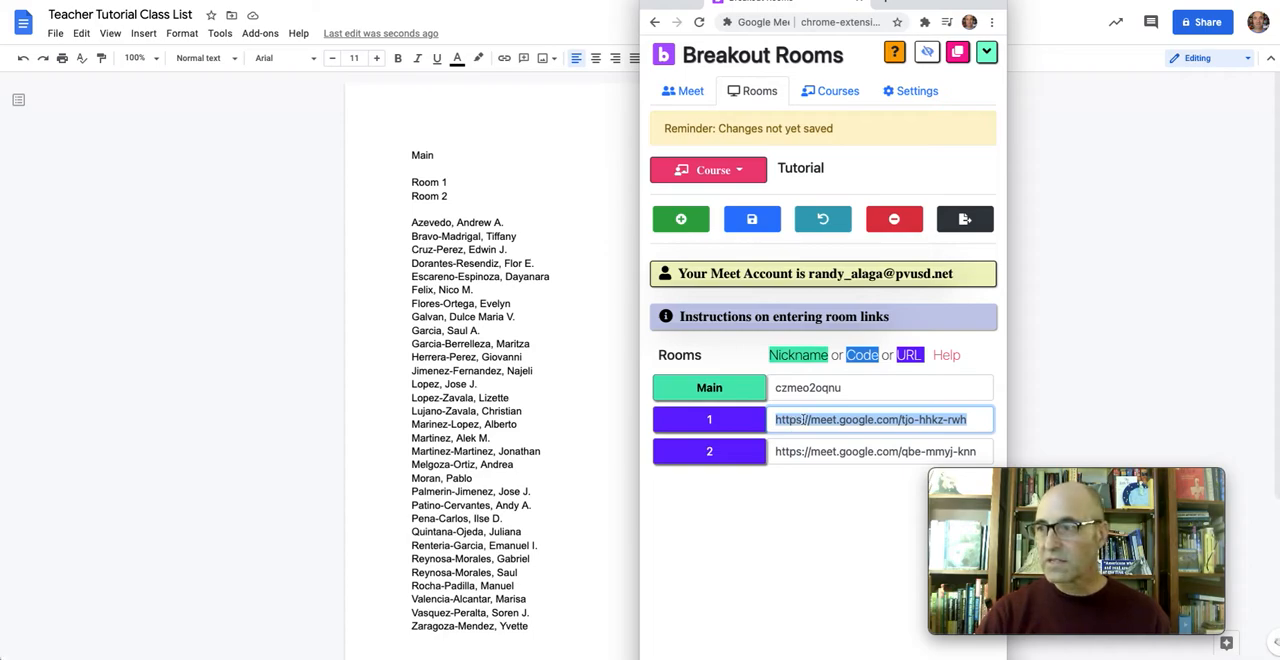
pyautogui.rightClick(802, 420)
pyautogui.click(832, 484)
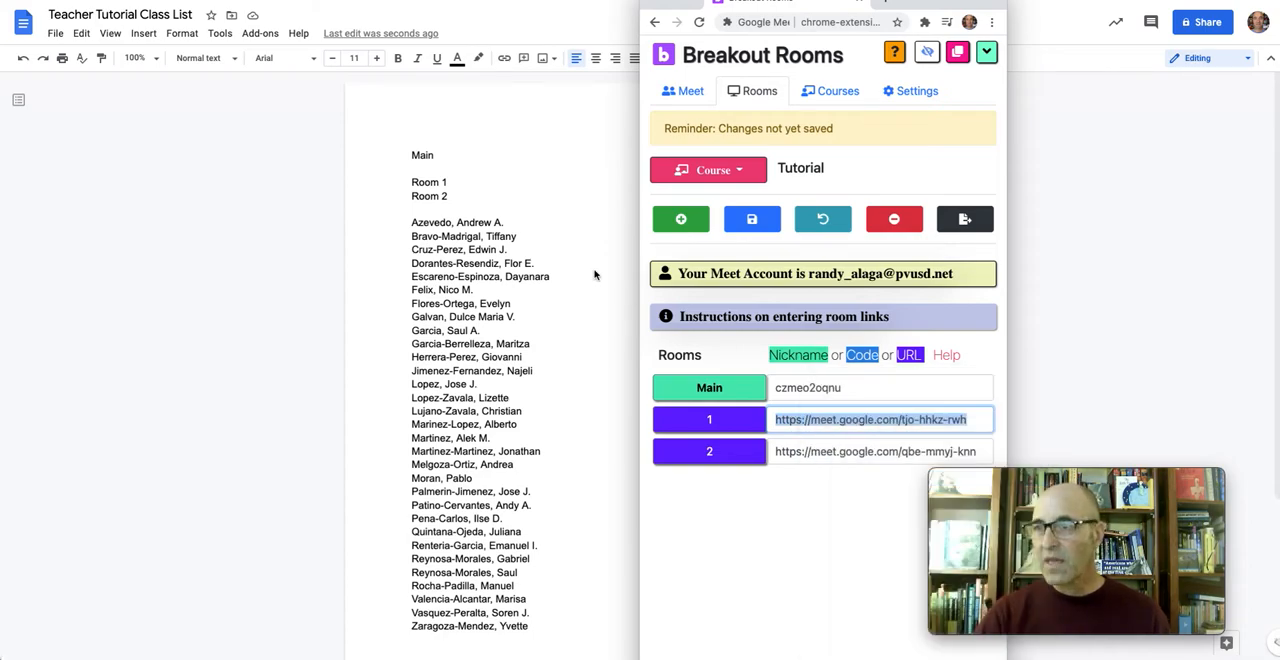
pyautogui.click(437, 186)
pyautogui.tripleClick(437, 184)
pyautogui.rightClick(437, 184)
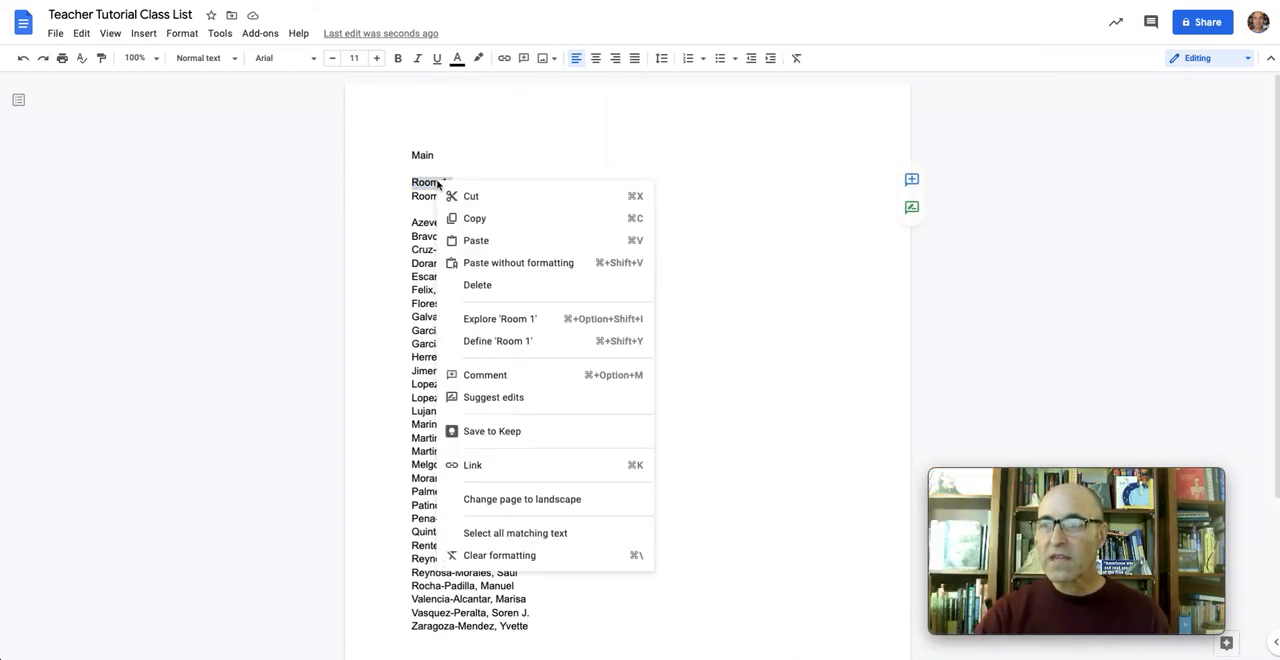
pyautogui.click(503, 467)
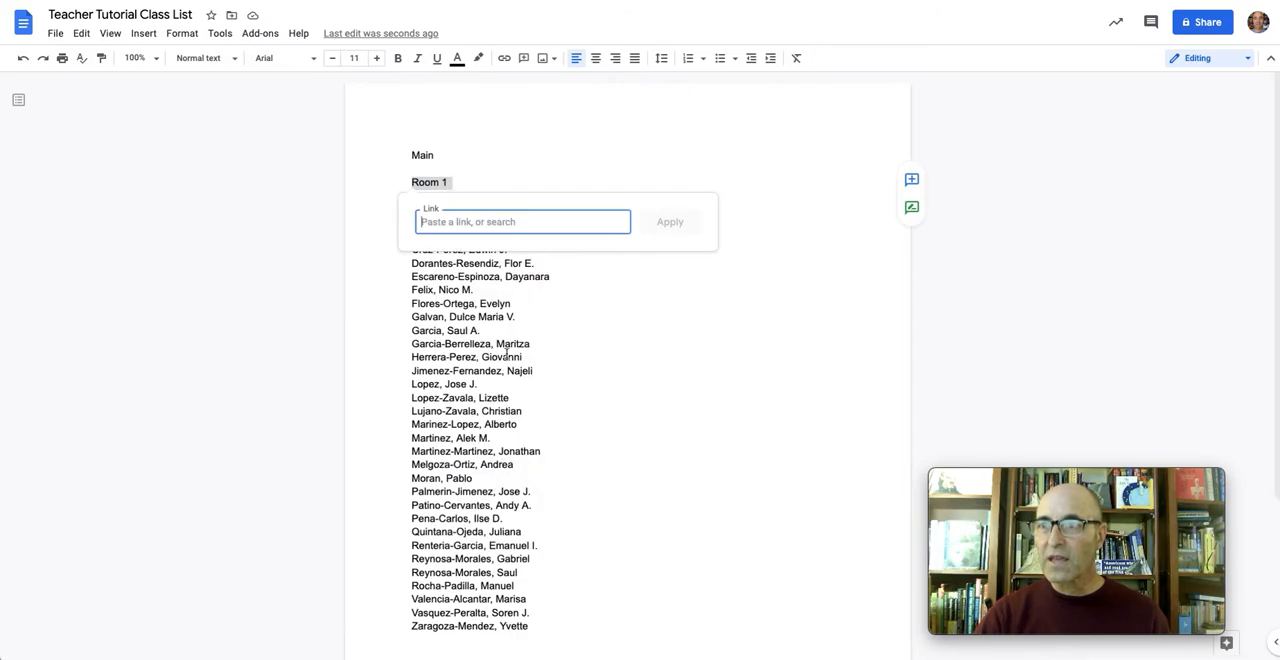
pyautogui.rightClick(517, 223)
pyautogui.click(540, 323)
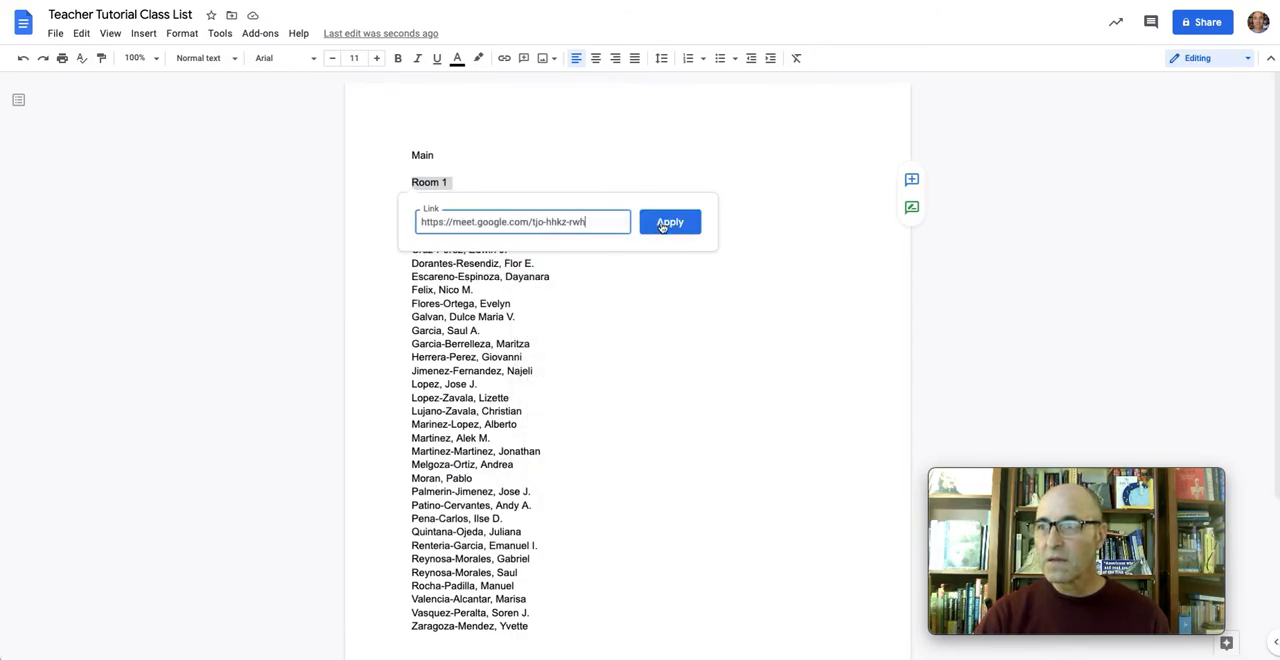
pyautogui.click(668, 223)
# Switch to the Breakout Rooms window and copy the Meet URL of room 2
pyautogui.click(337, 0)
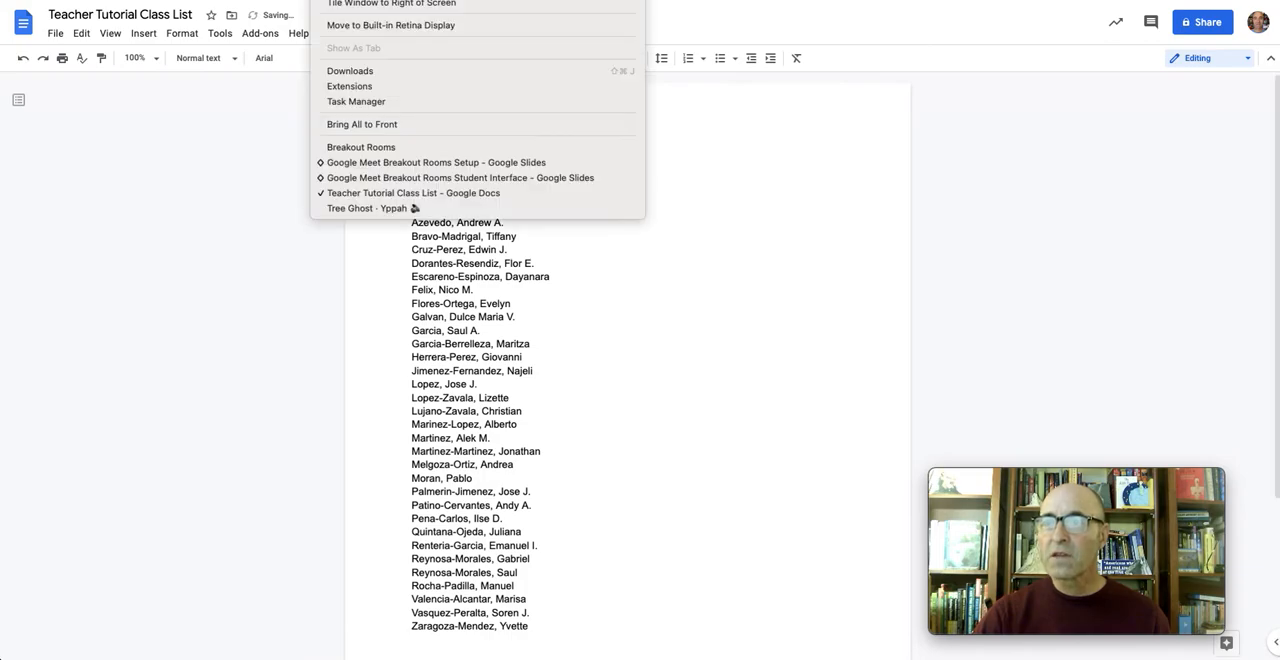
pyautogui.click(371, 147)
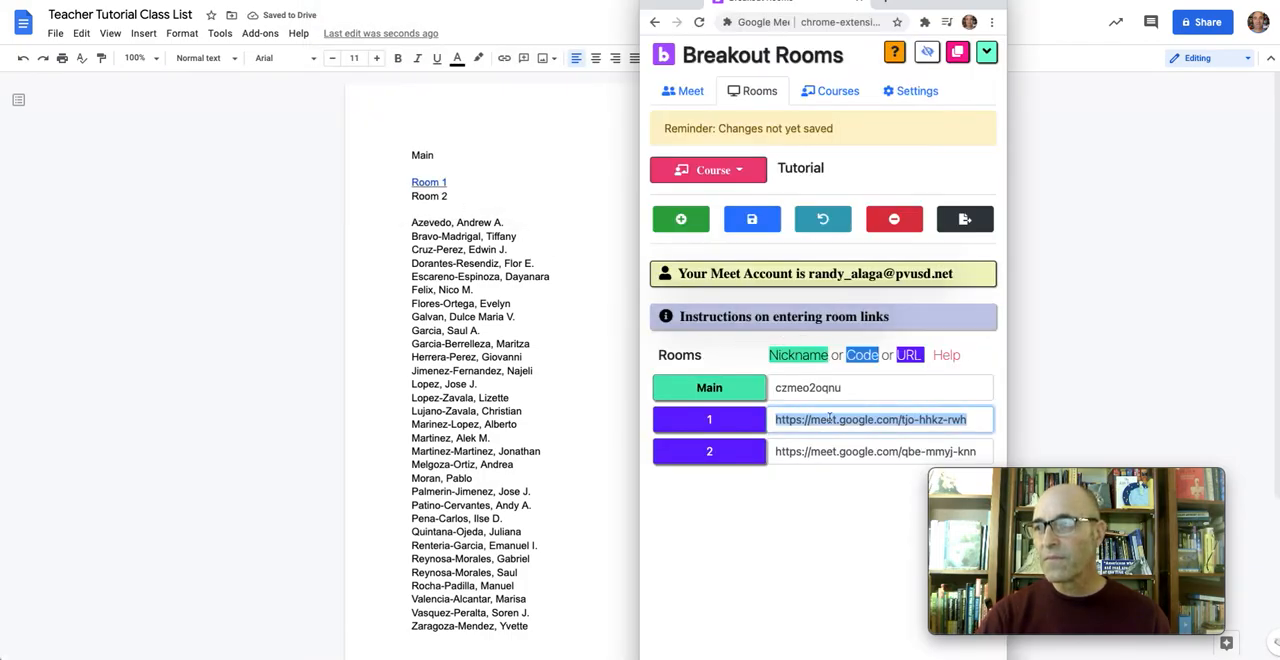
pyautogui.tripleClick(834, 458)
pyautogui.rightClick(834, 458)
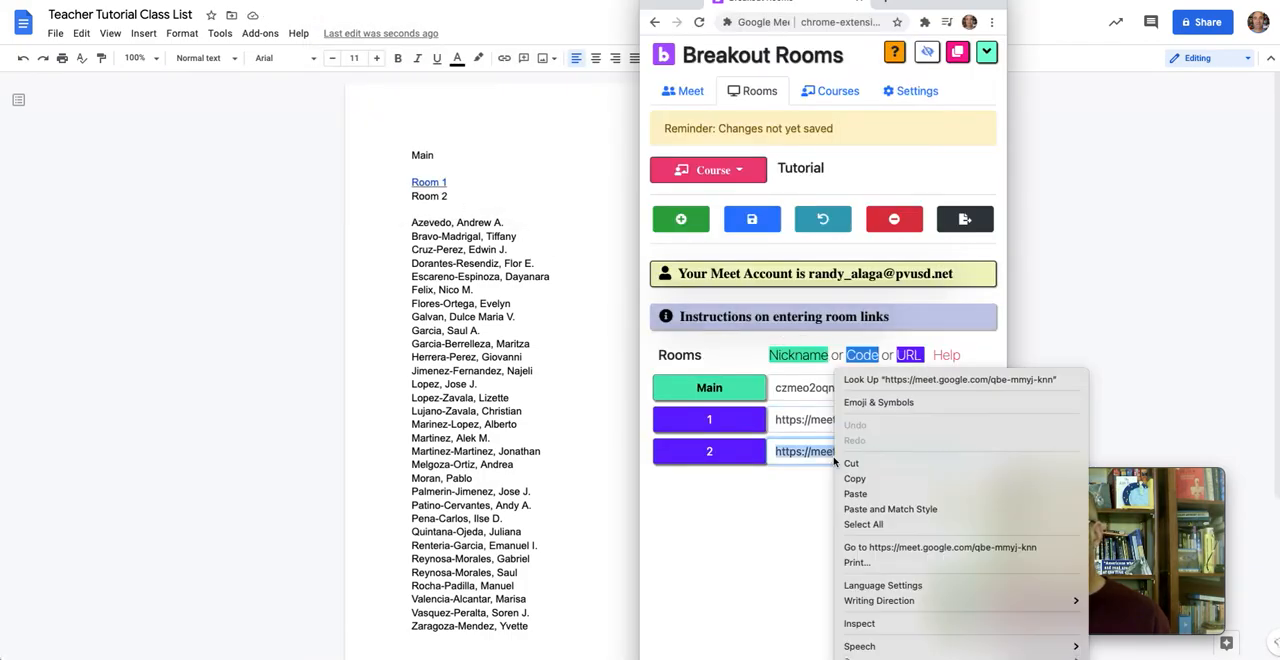
pyautogui.click(848, 480)
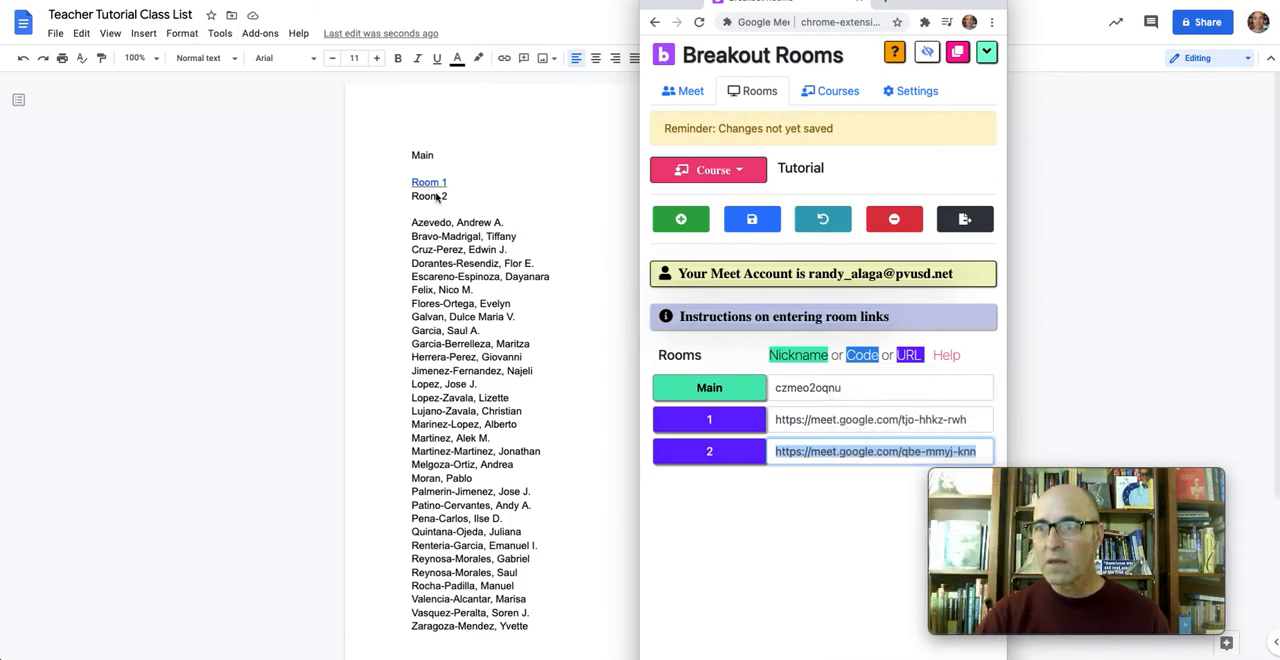
pyautogui.click(437, 196)
pyautogui.tripleClick(437, 196)
pyautogui.rightClick(438, 197)
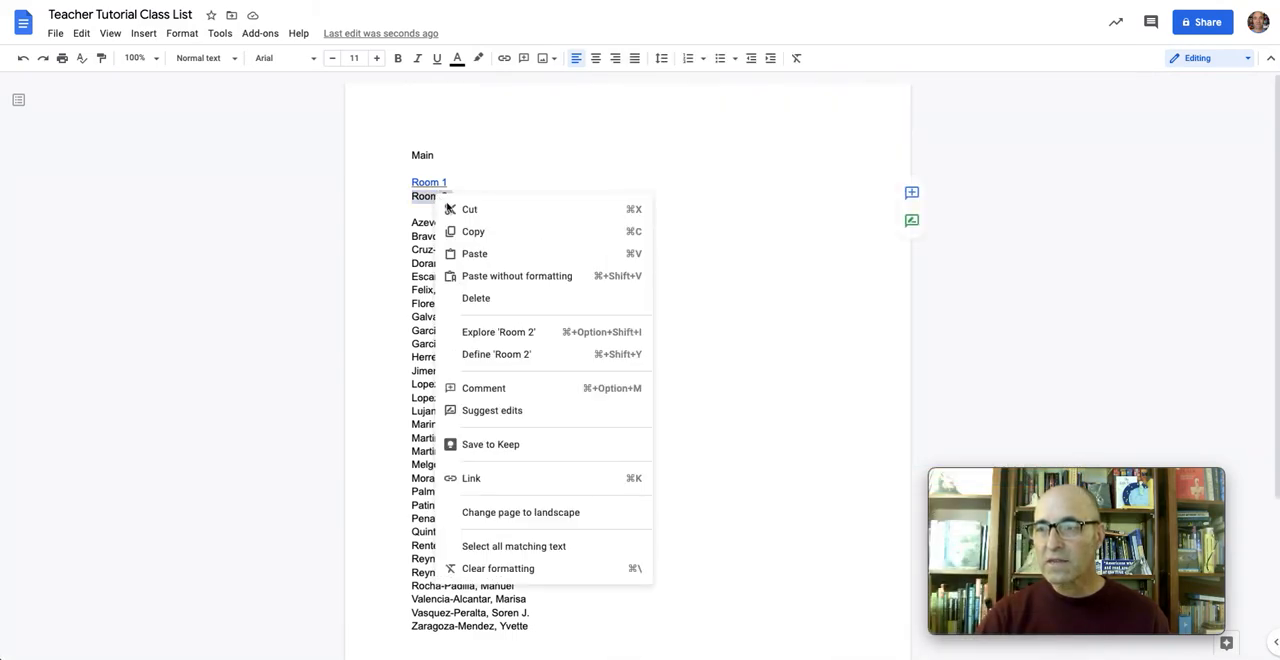
pyautogui.click(504, 480)
pyautogui.rightClick(509, 238)
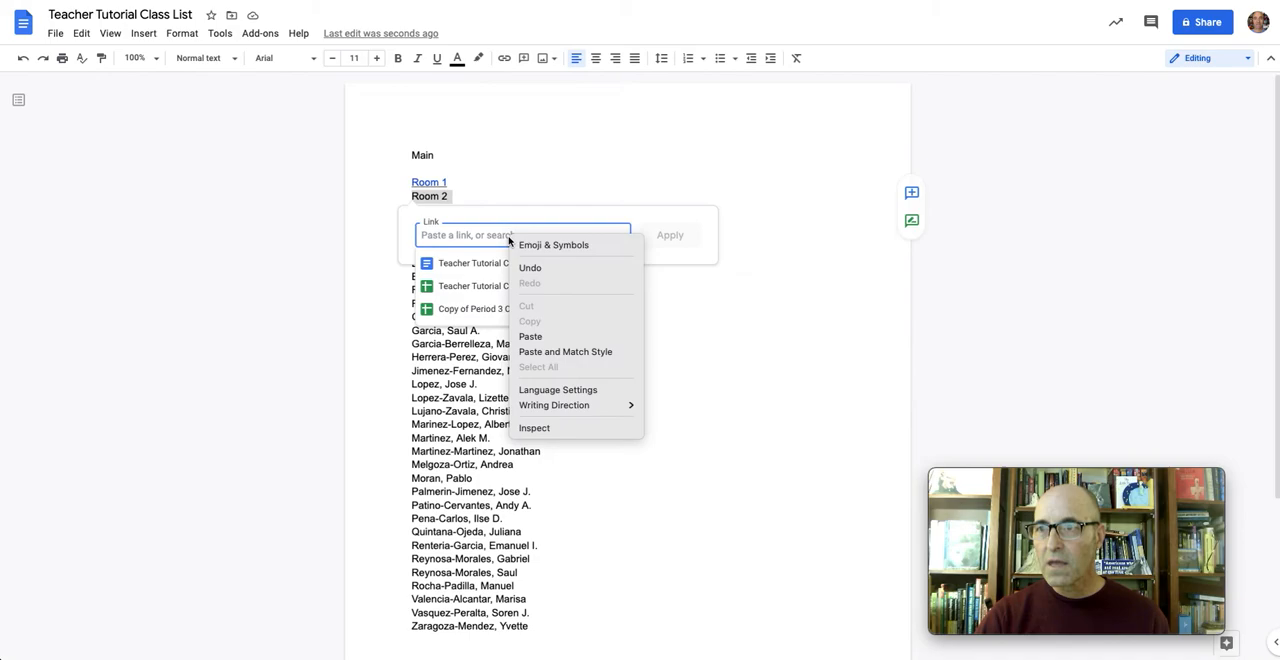
pyautogui.click(531, 337)
pyautogui.click(668, 235)
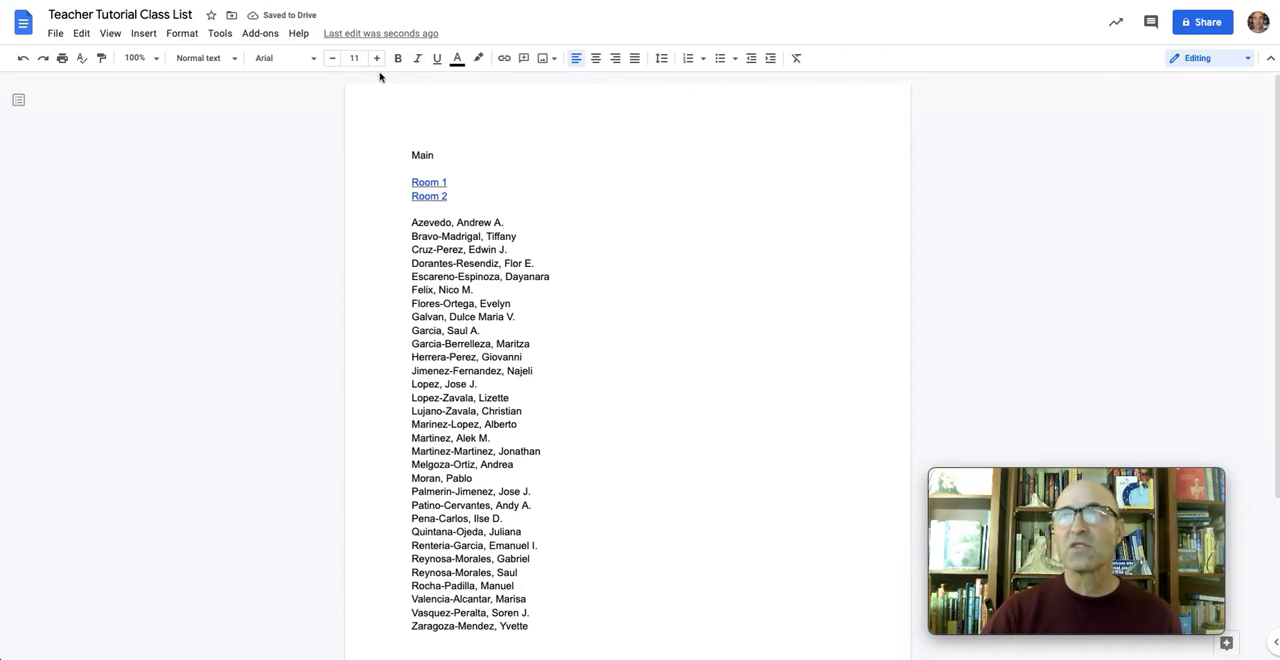
# Switch to the Breakout Room Tutorial class in Google Classroom and copy its Meet link
pyautogui.click(680, 1)
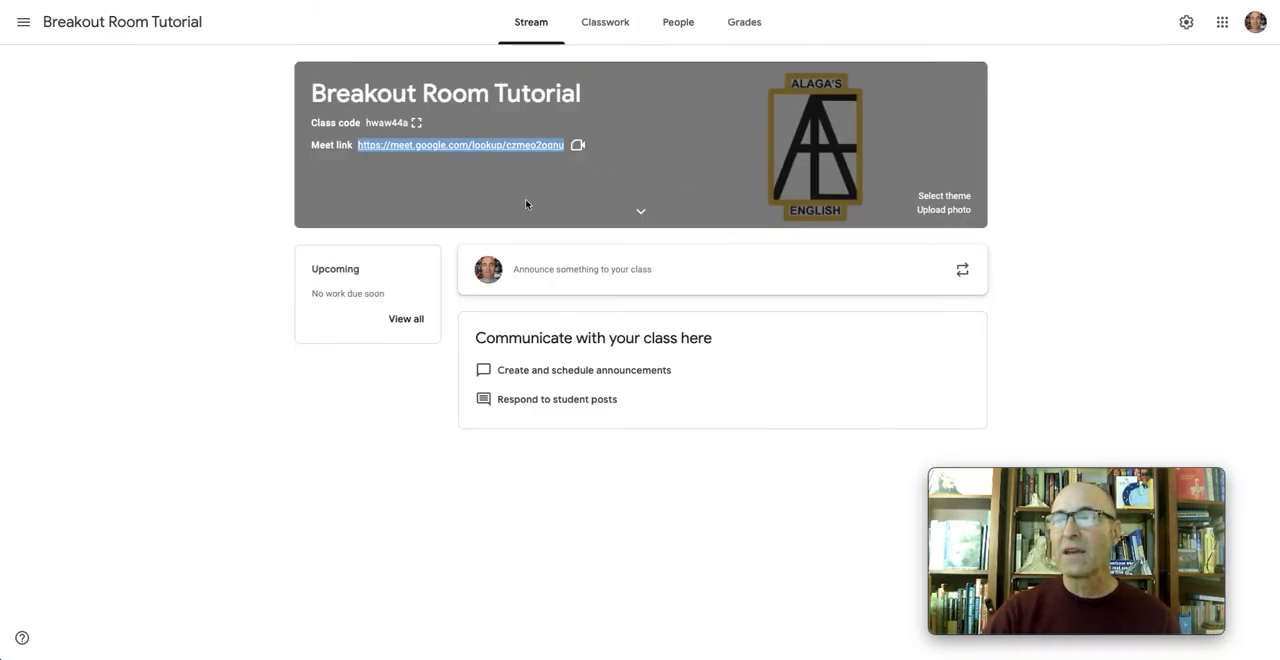
pyautogui.rightClick(470, 148)
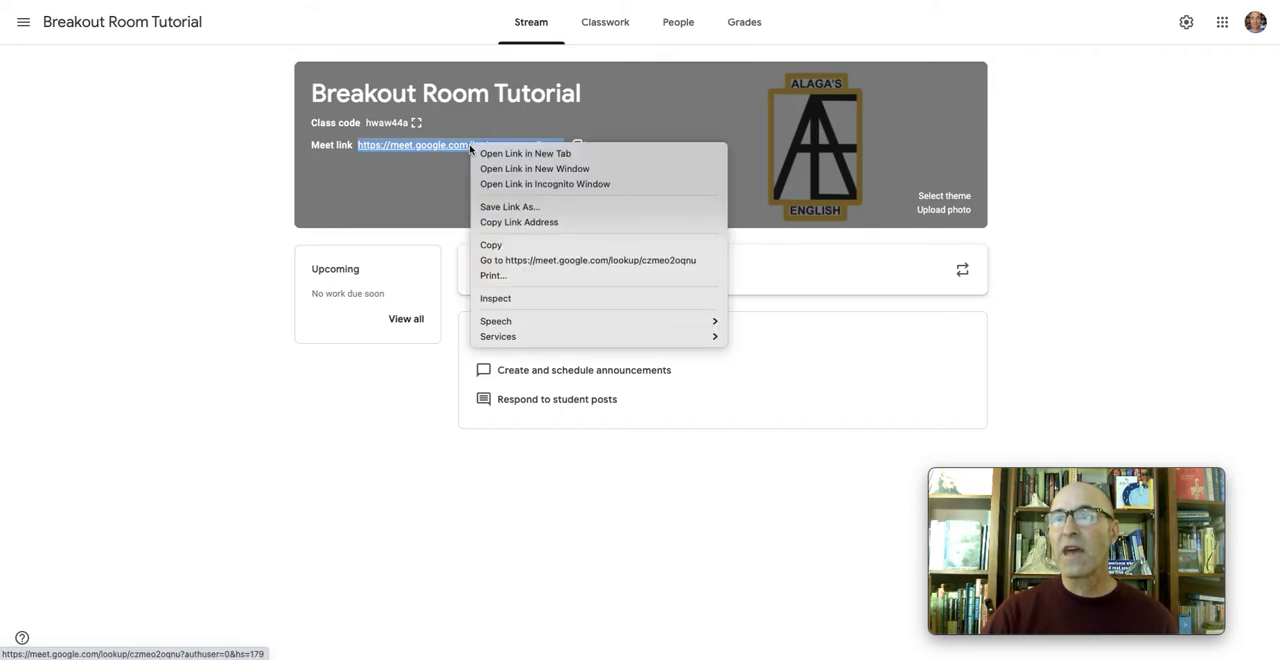
pyautogui.click(509, 246)
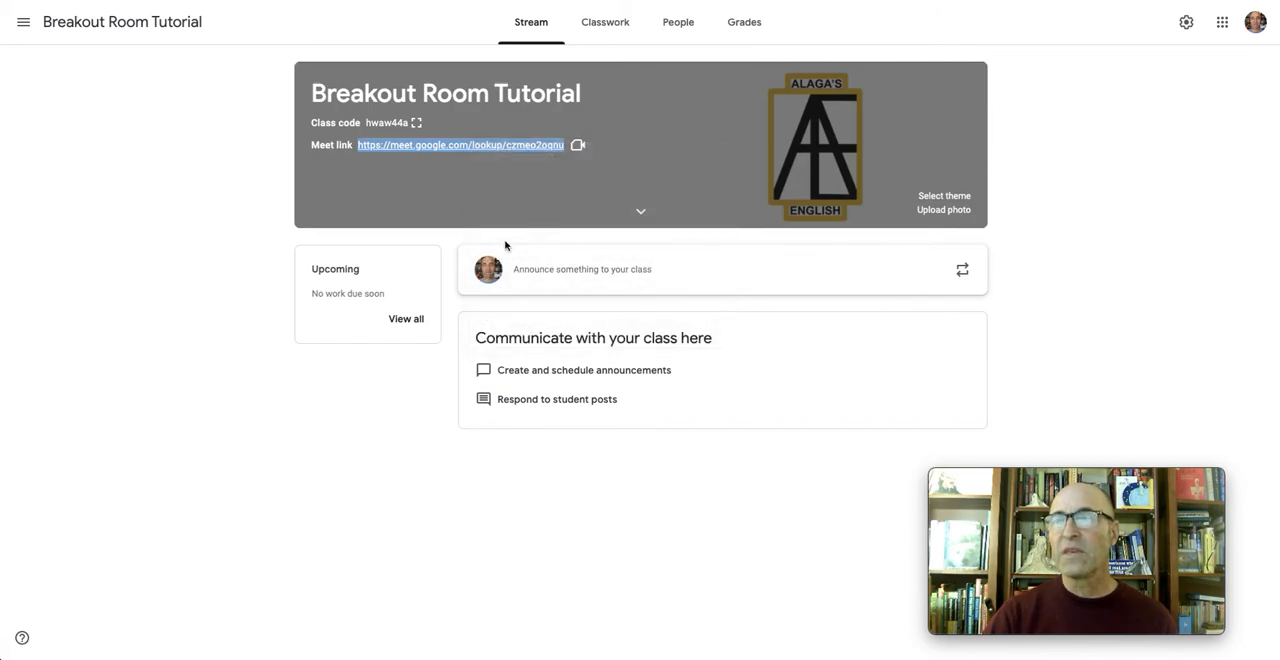
pyautogui.click(352, 0)
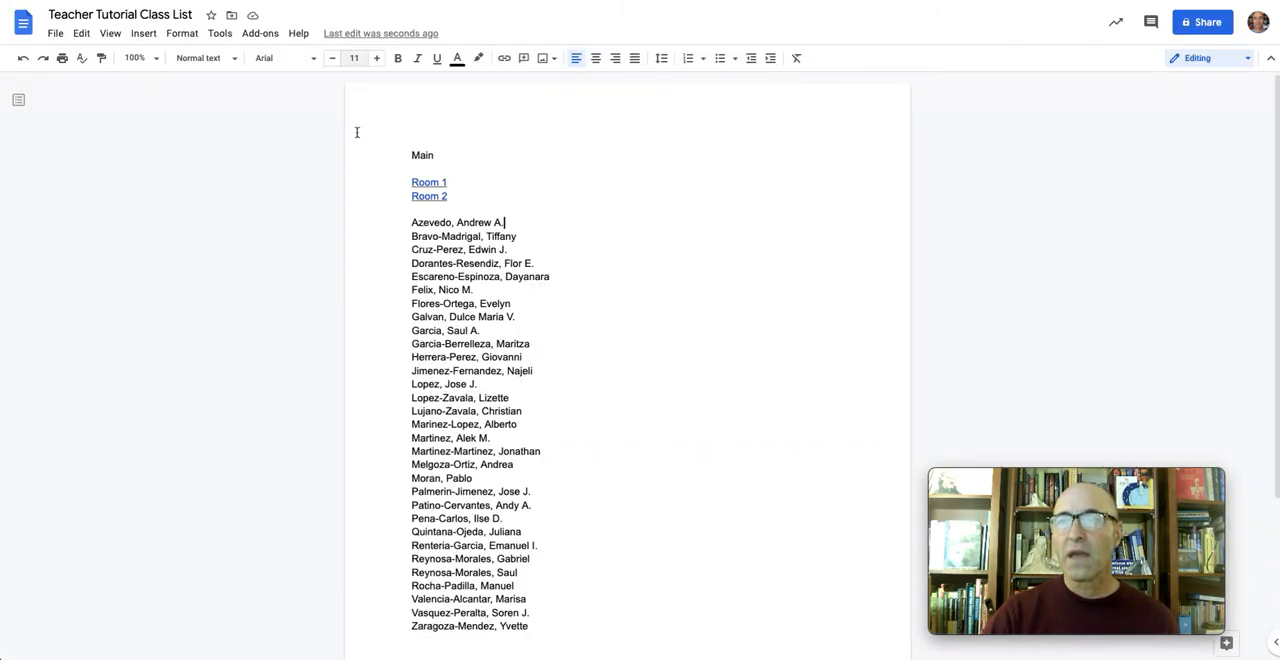
pyautogui.doubleClick(416, 158)
pyautogui.rightClick(415, 158)
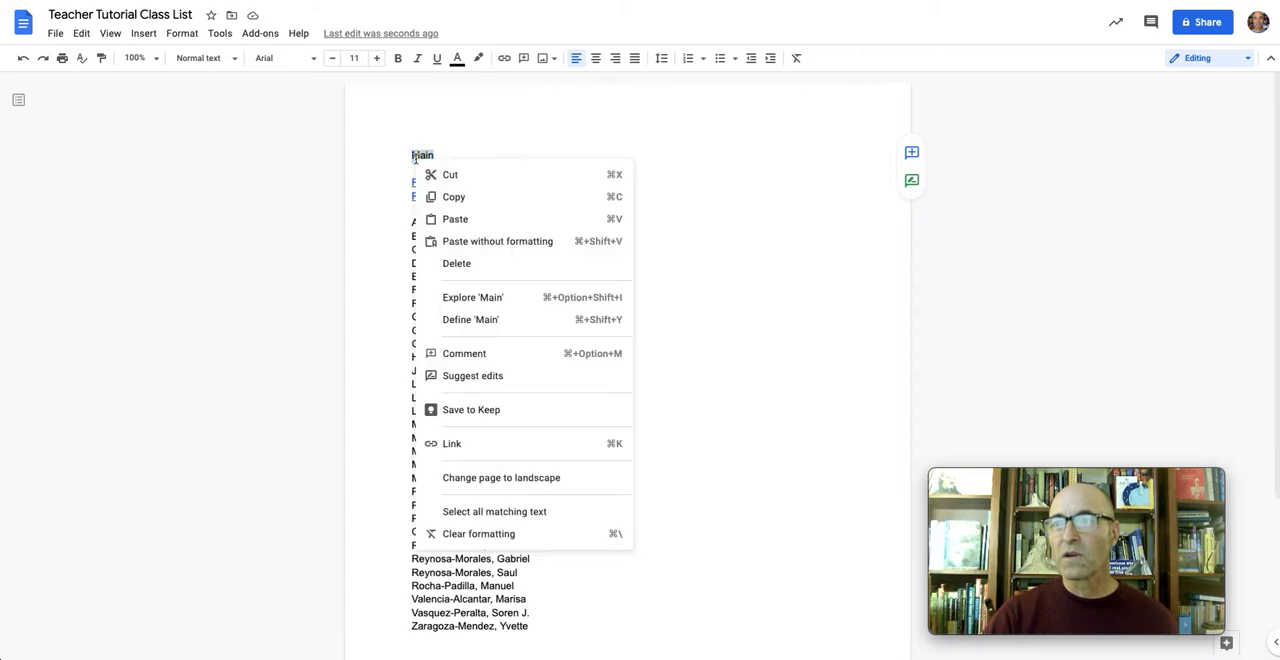
pyautogui.click(455, 443)
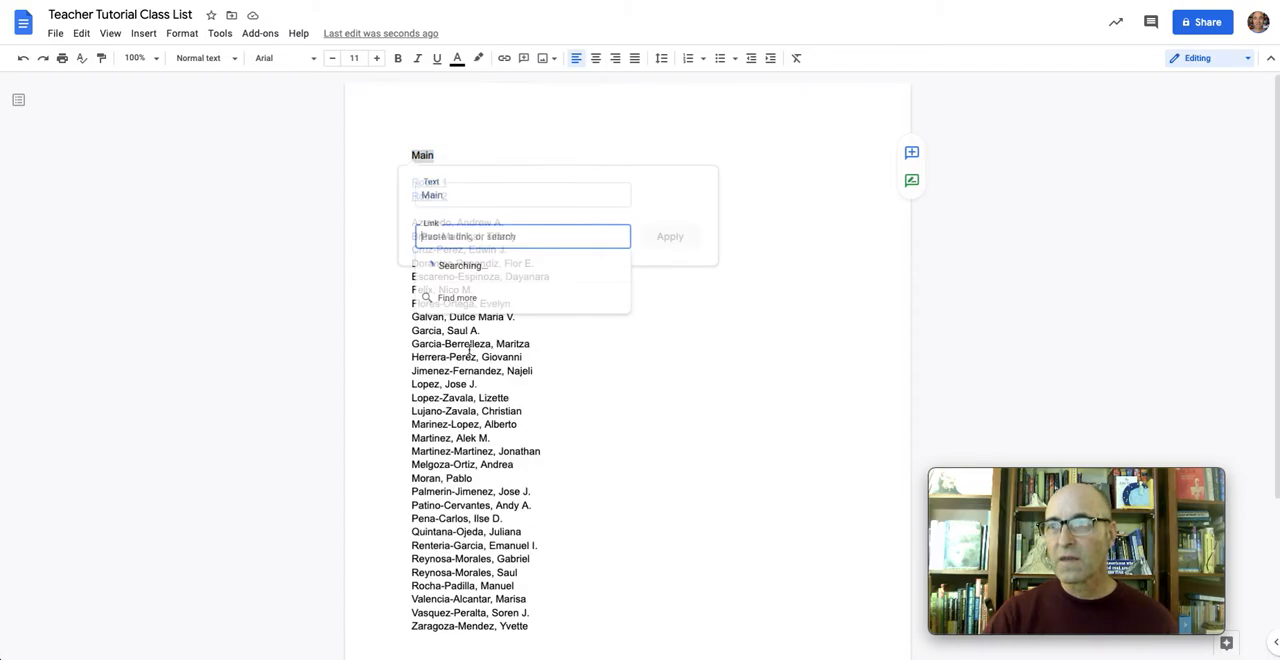
pyautogui.rightClick(470, 240)
pyautogui.click(491, 340)
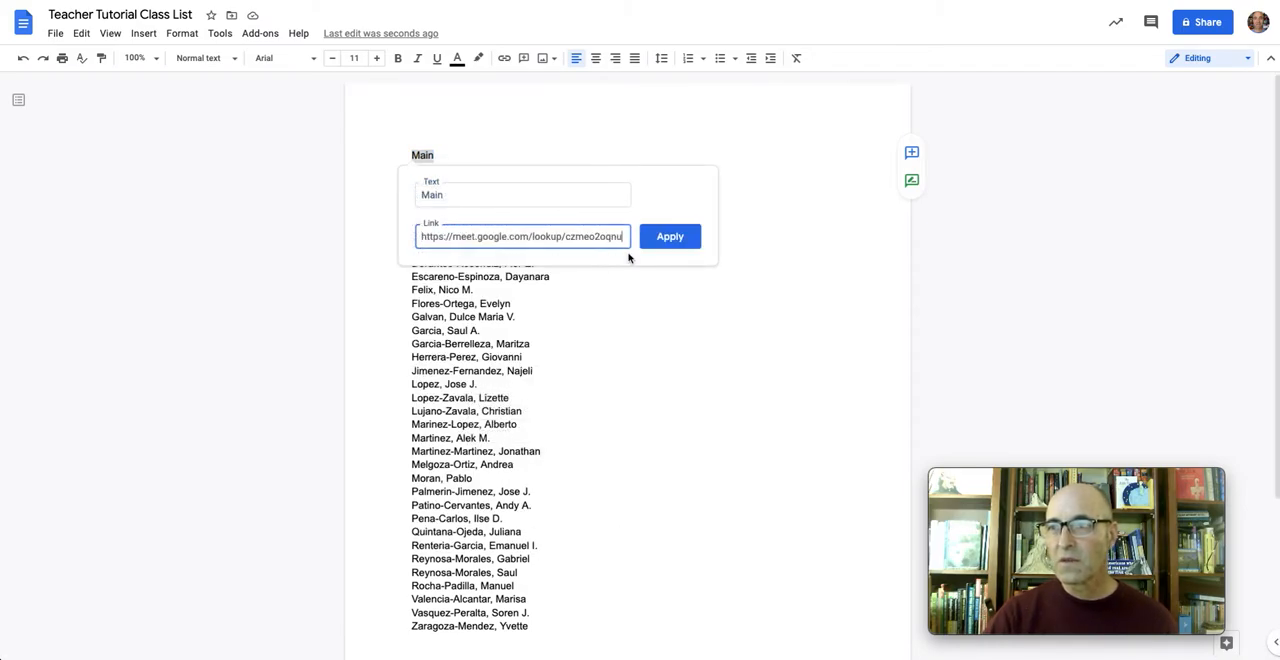
pyautogui.click(669, 236)
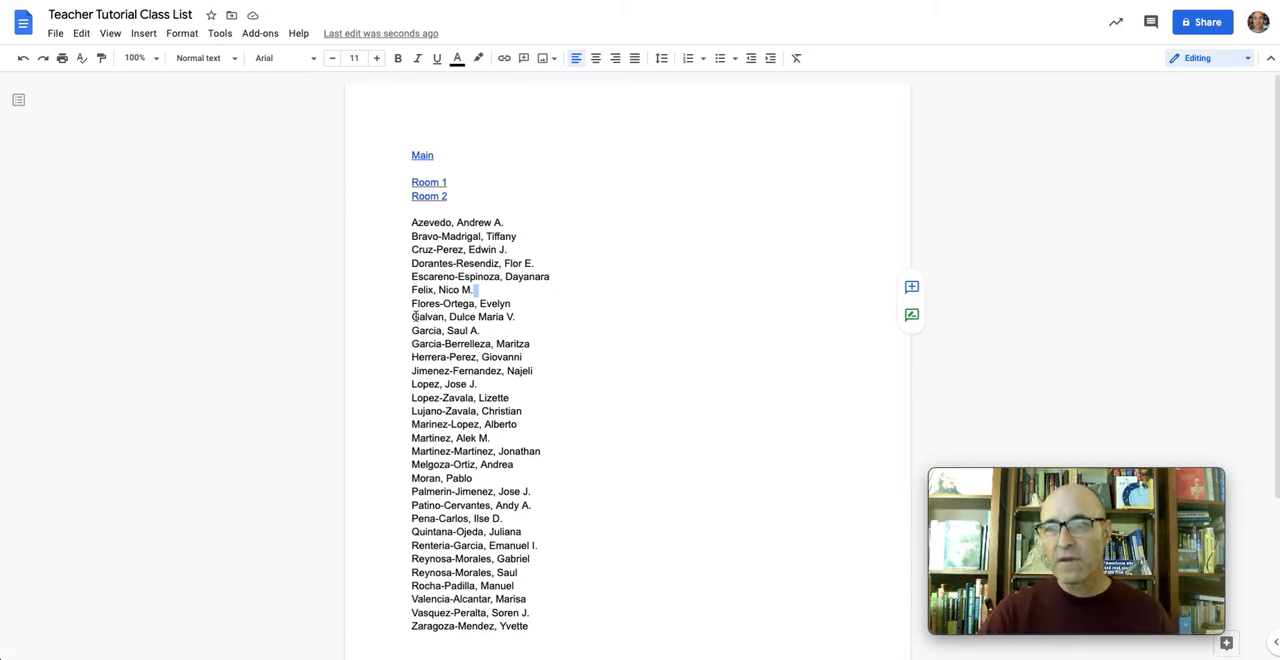
# Delete every roster name below the sixth student and copy the six remaining names
pyautogui.moveTo(410, 303); pyautogui.dragTo(554, 644)
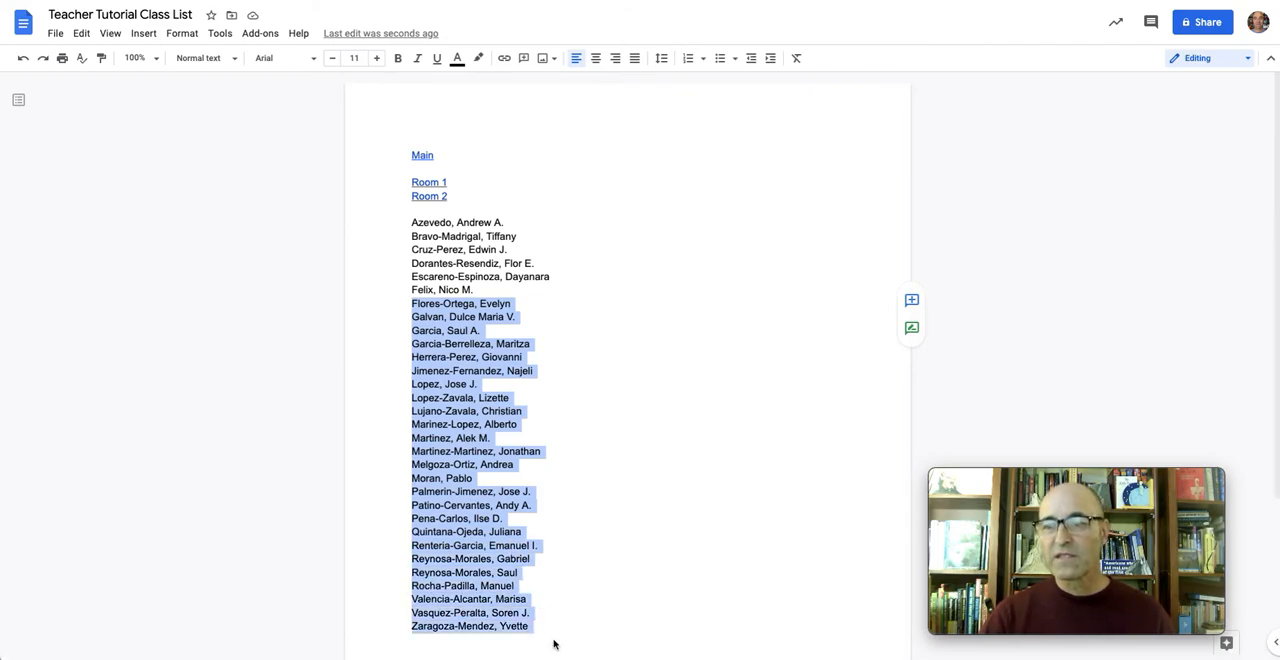
pyautogui.press('Delete')
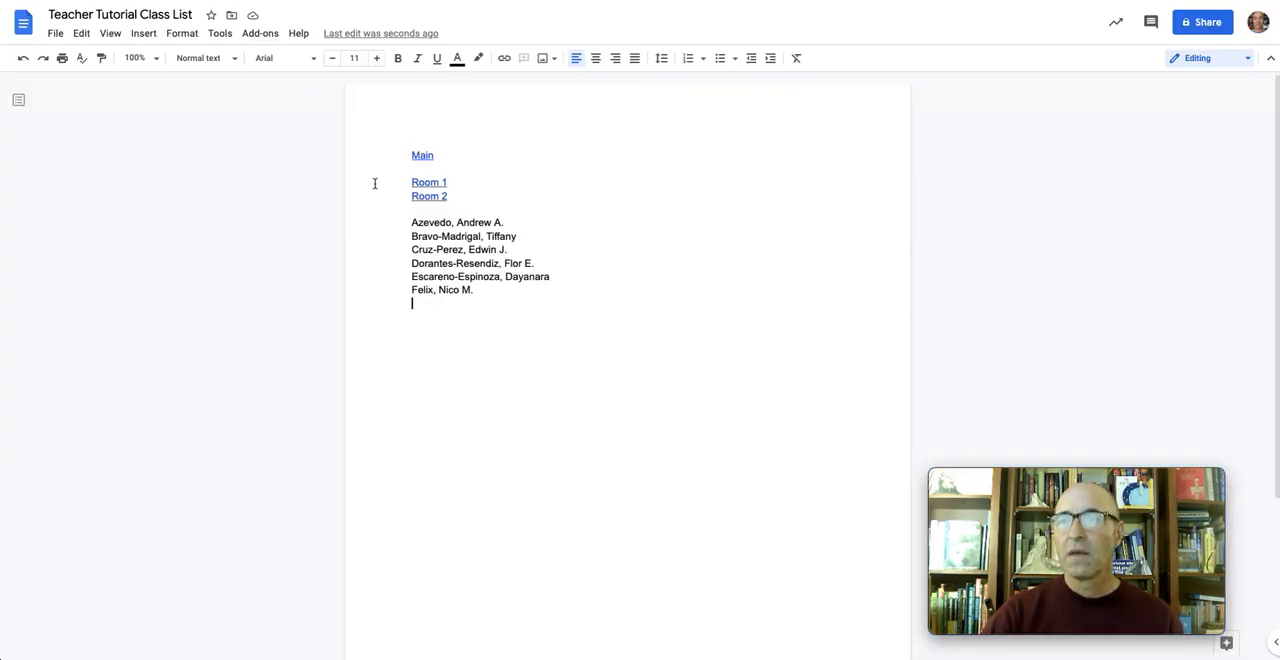
pyautogui.moveTo(411, 222); pyautogui.dragTo(483, 291)
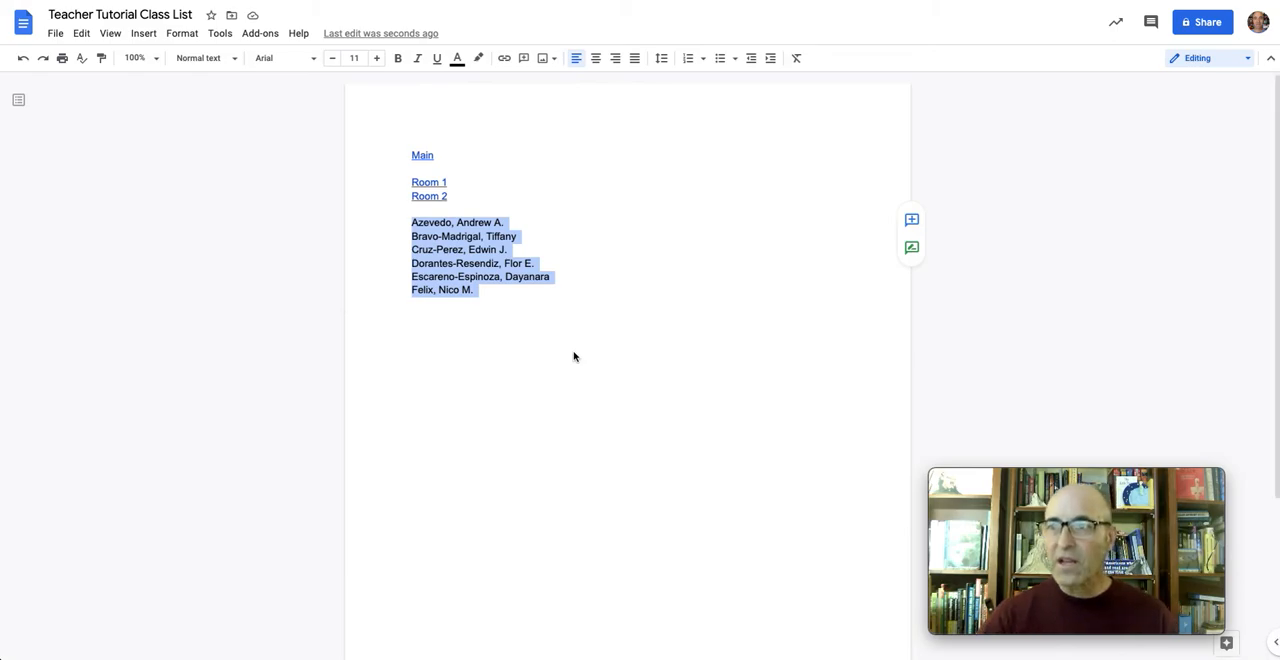
pyautogui.rightClick(452, 262)
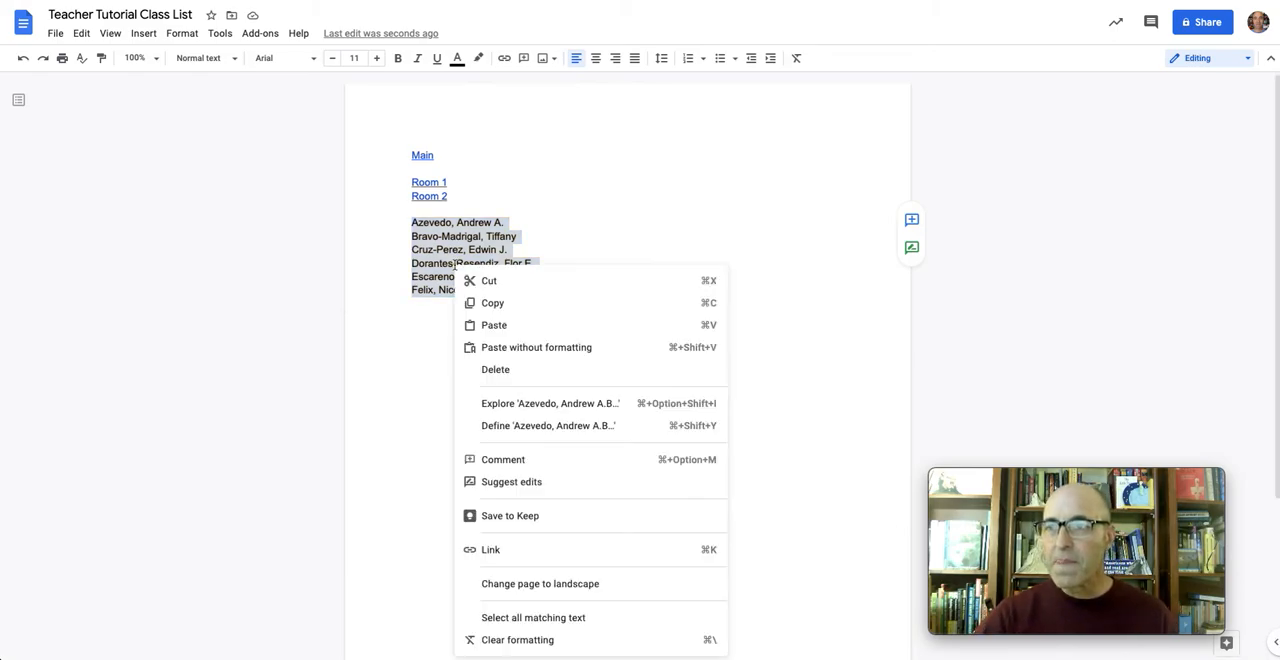
pyautogui.click(488, 301)
# Switch to the Teacher Tutorial Class List spreadsheet and paste the copied names into the Name column starting at A2
pyautogui.click(256, 1)
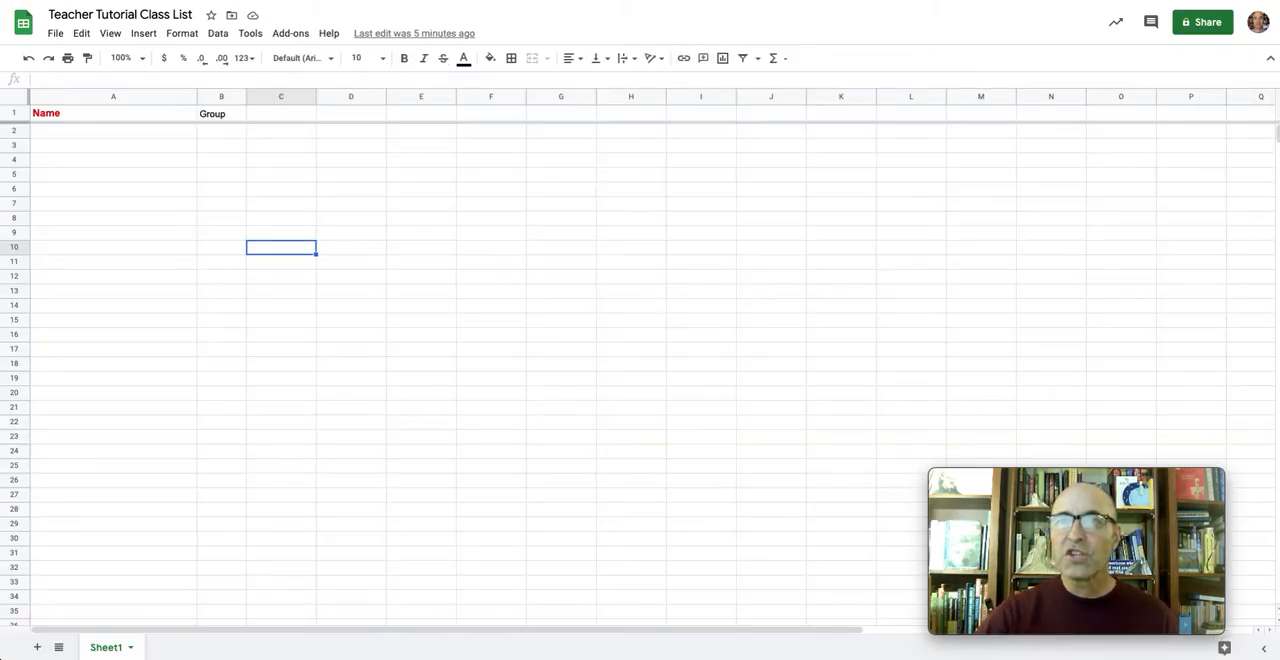
pyautogui.click(127, 135)
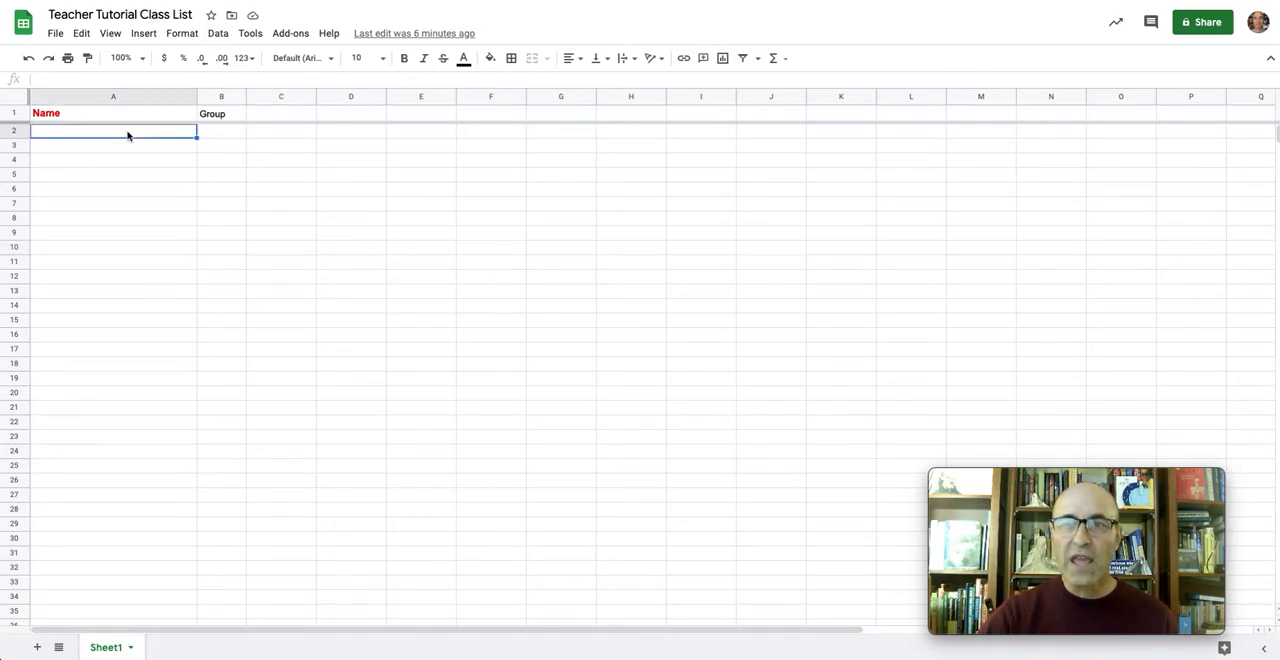
pyautogui.rightClick(127, 135)
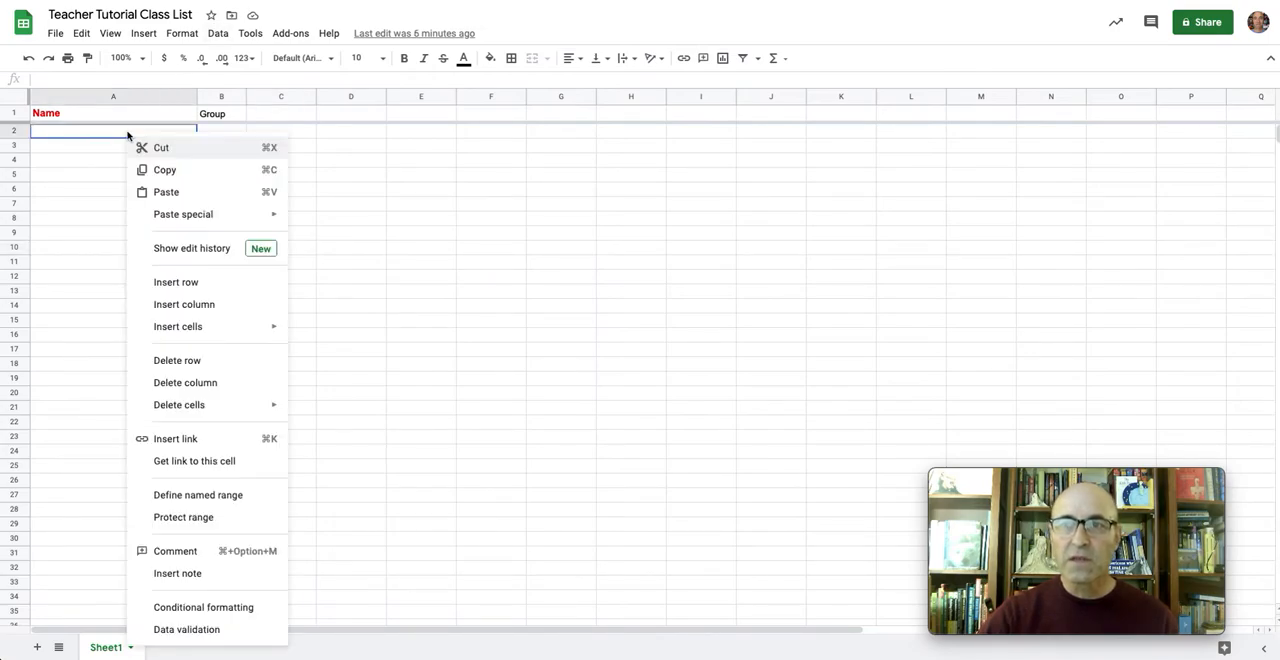
pyautogui.click(167, 192)
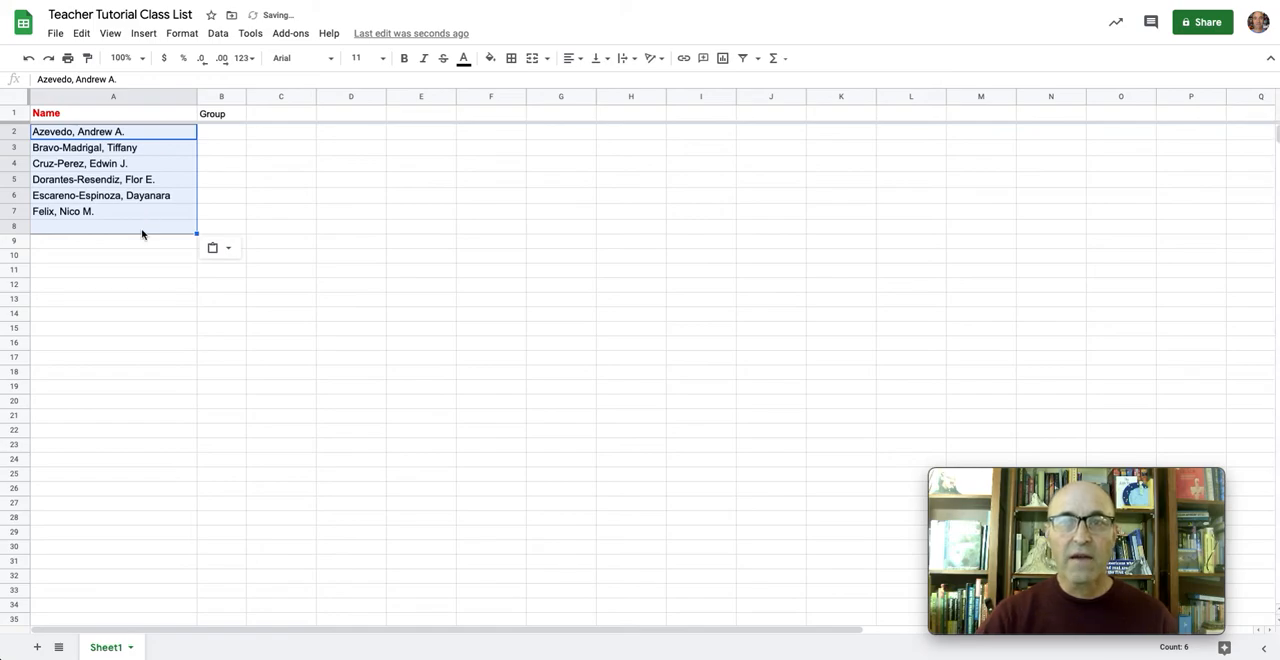
pyautogui.click(143, 229)
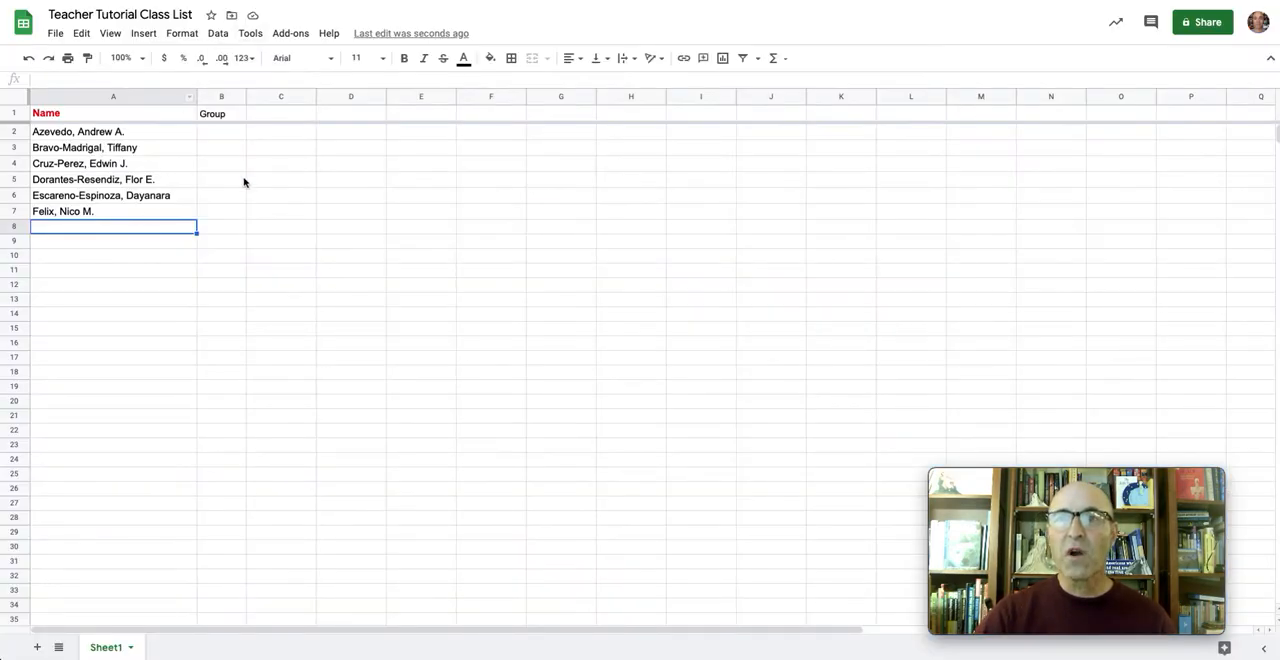
# Fill the Group column in B2:B7 with alternating group numbers 1 and 2 for the six students
pyautogui.click(232, 135)
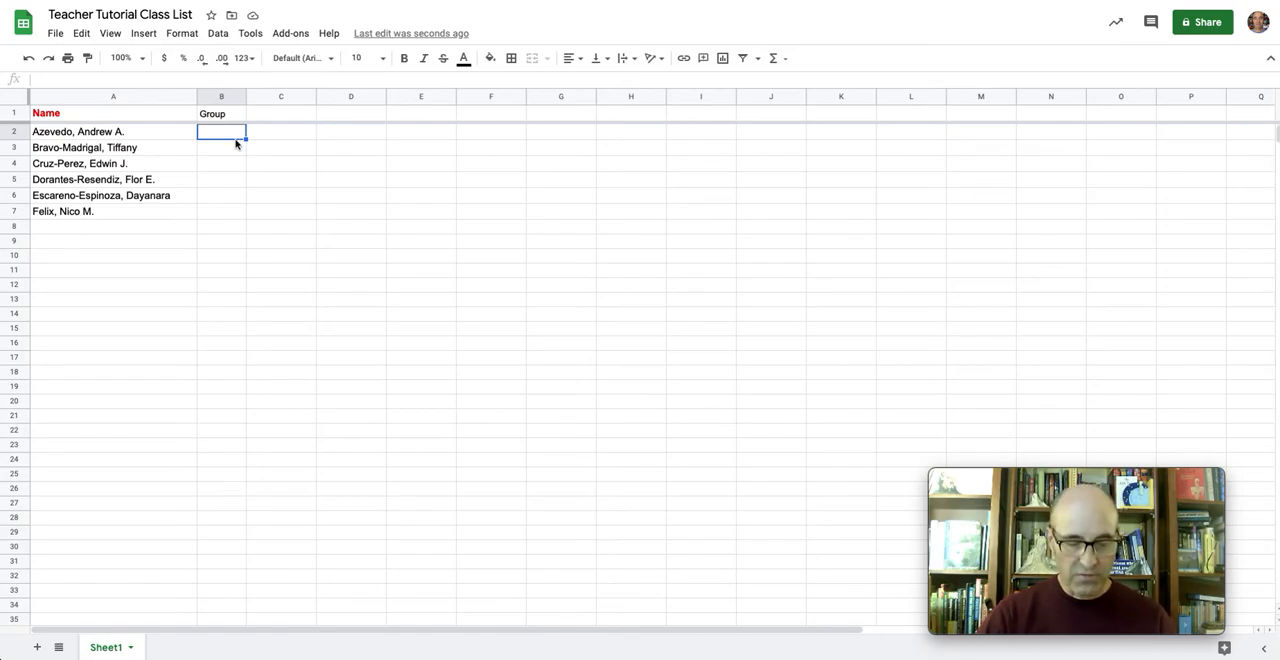
pyautogui.write('1')
pyautogui.press('Return')
pyautogui.write('2')
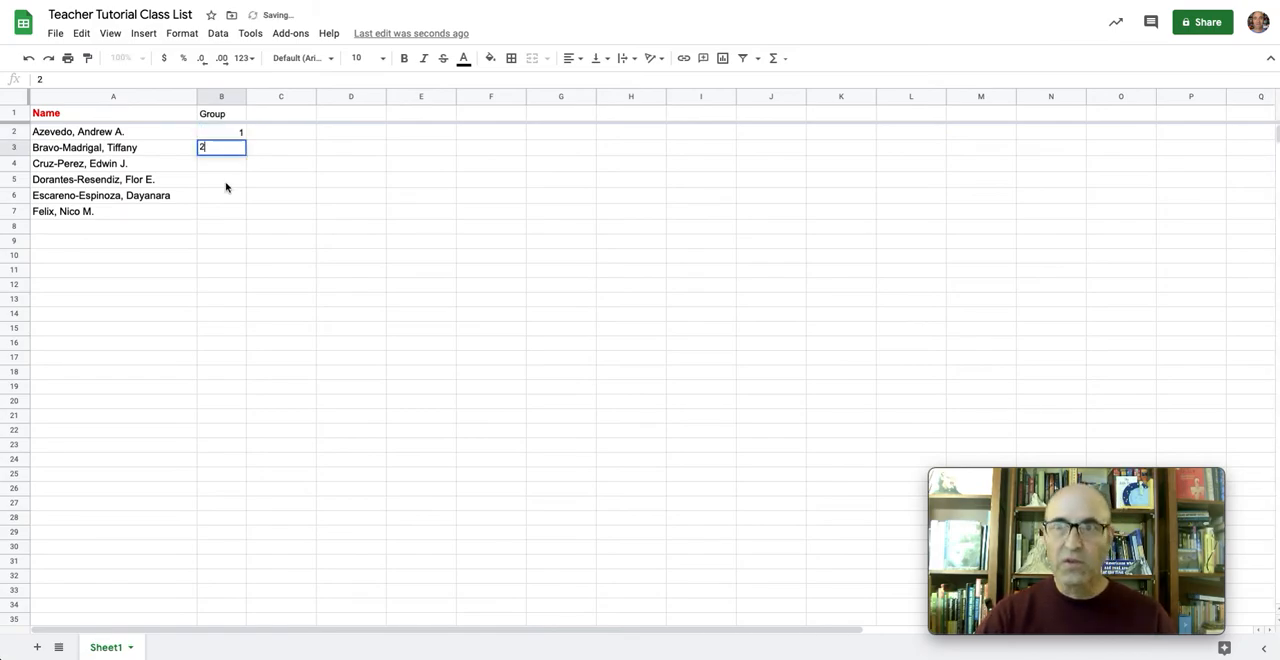
pyautogui.press('Return')
pyautogui.write('1')
pyautogui.press('Return')
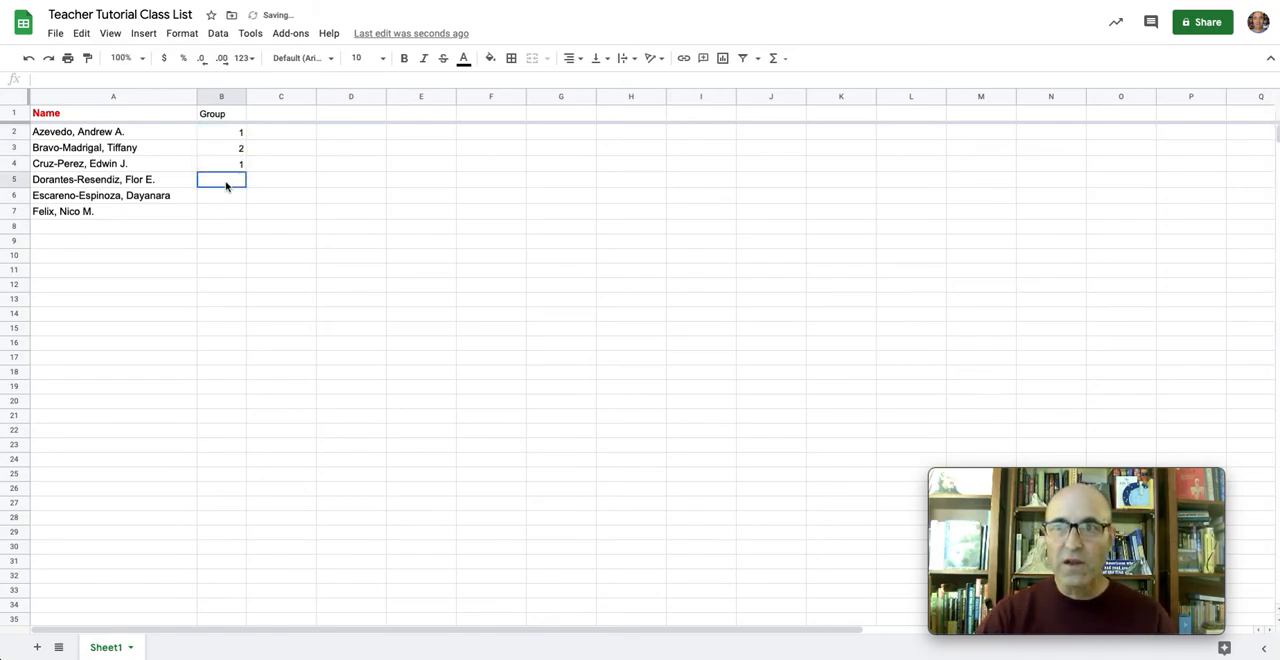
pyautogui.write('2')
pyautogui.press('Return')
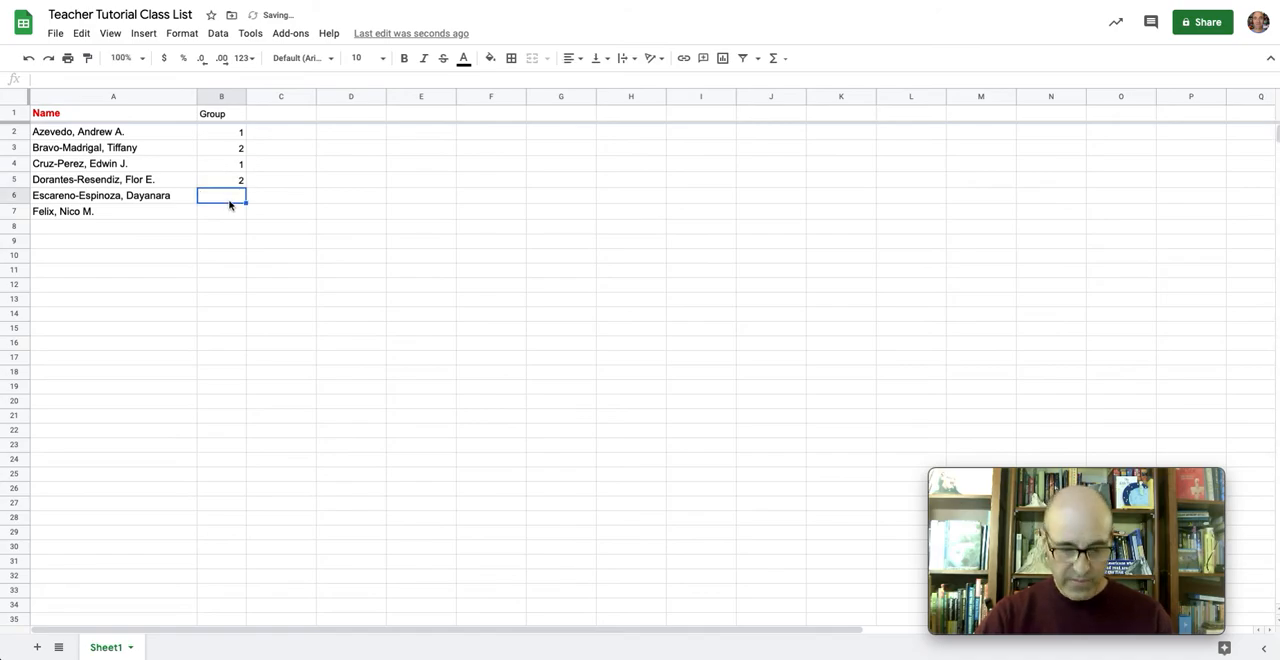
pyautogui.write('1')
pyautogui.press('Return')
pyautogui.write('2')
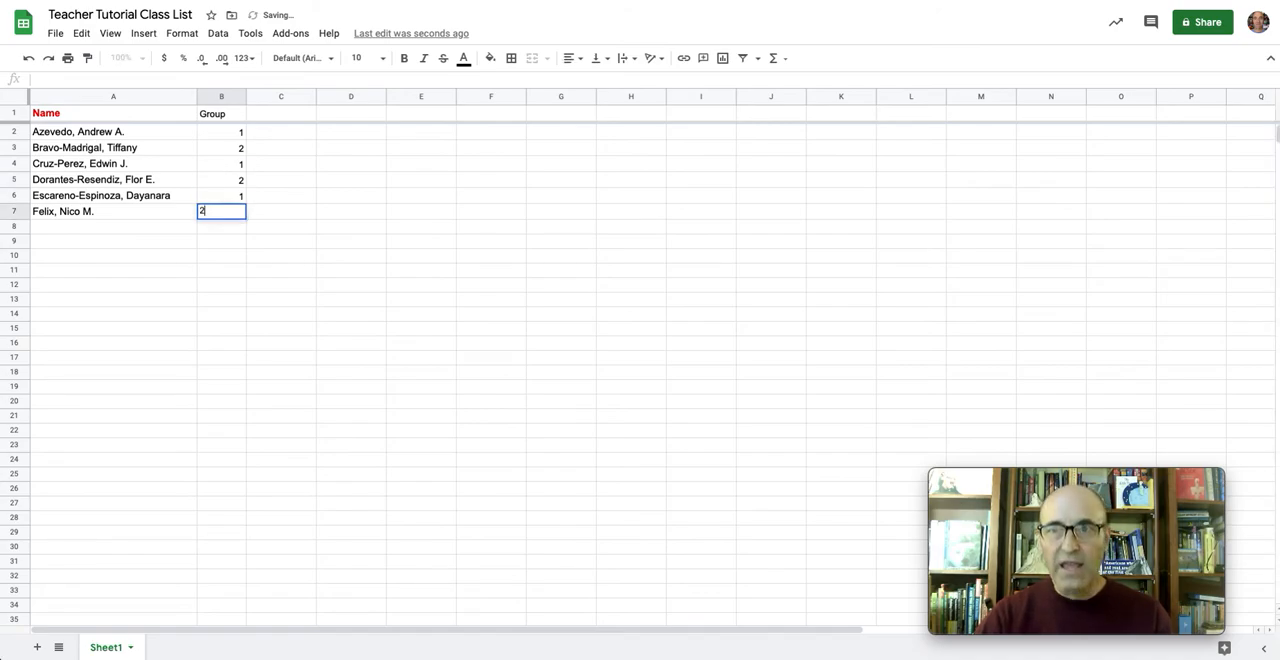
pyautogui.press('Return')
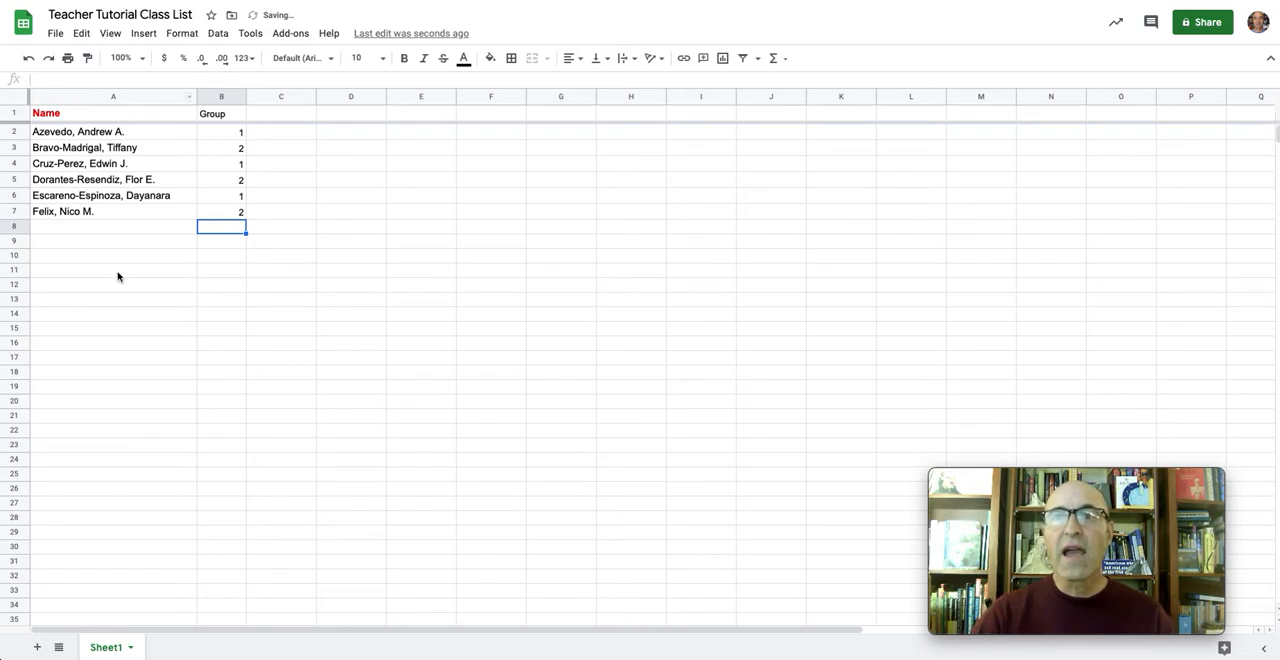
# Sort the sheet A → Z by the Group column and copy the three group 1 names in A2:A4
pyautogui.click(239, 98)
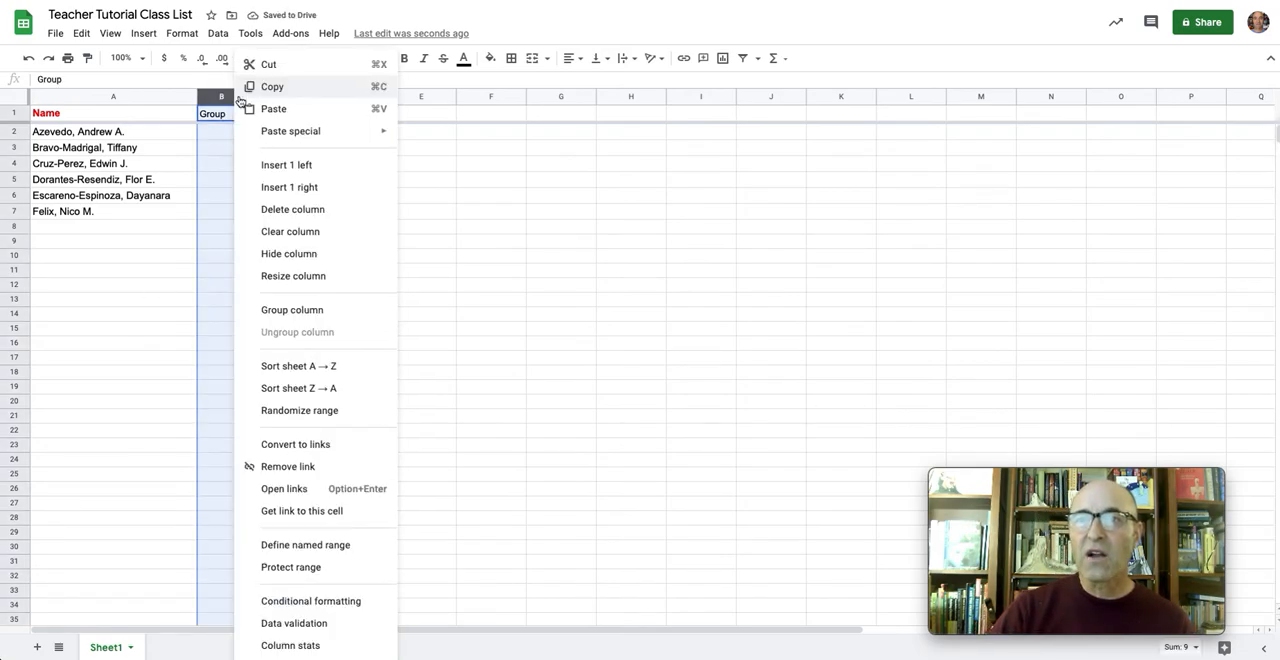
pyautogui.click(291, 368)
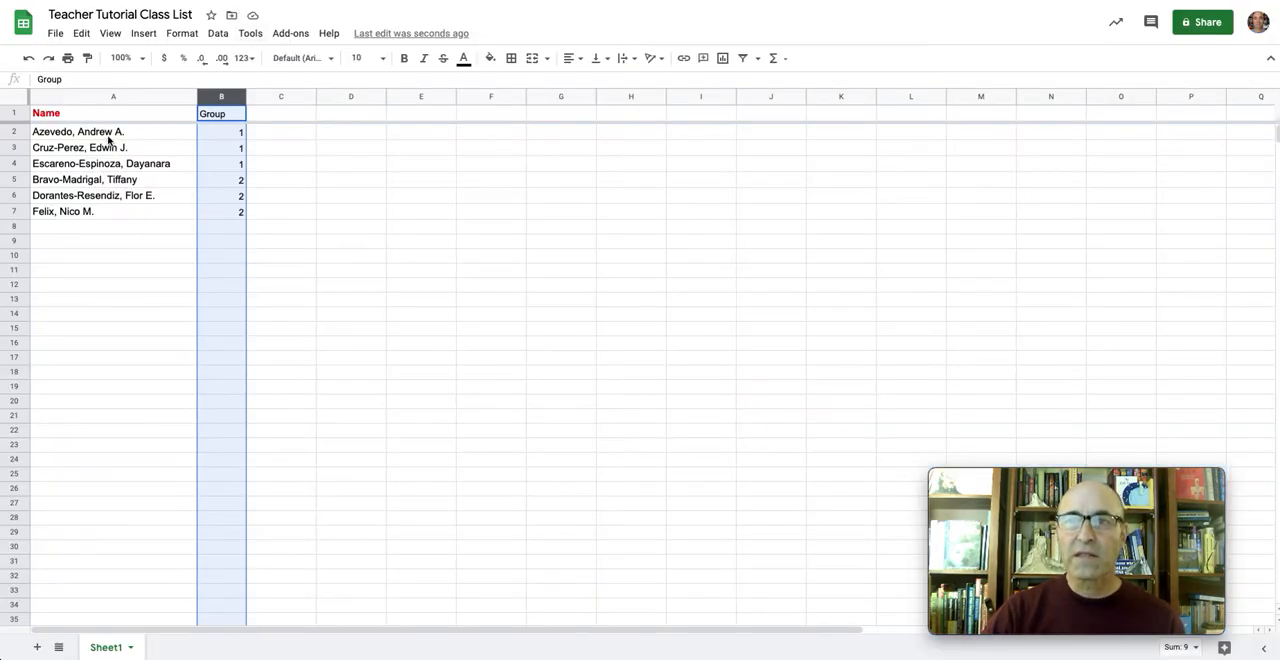
pyautogui.click(111, 133)
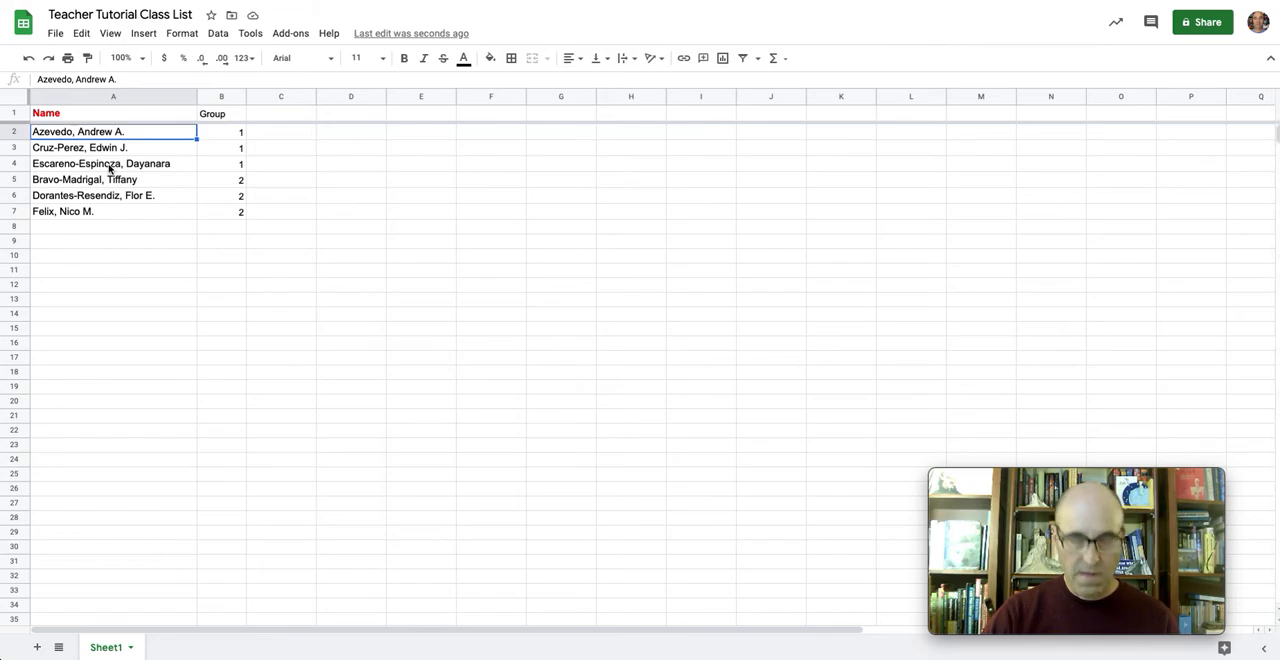
pyautogui.keyDown('shift'); pyautogui.click(110, 168); pyautogui.keyUp('shift')
pyautogui.rightClick(110, 168)
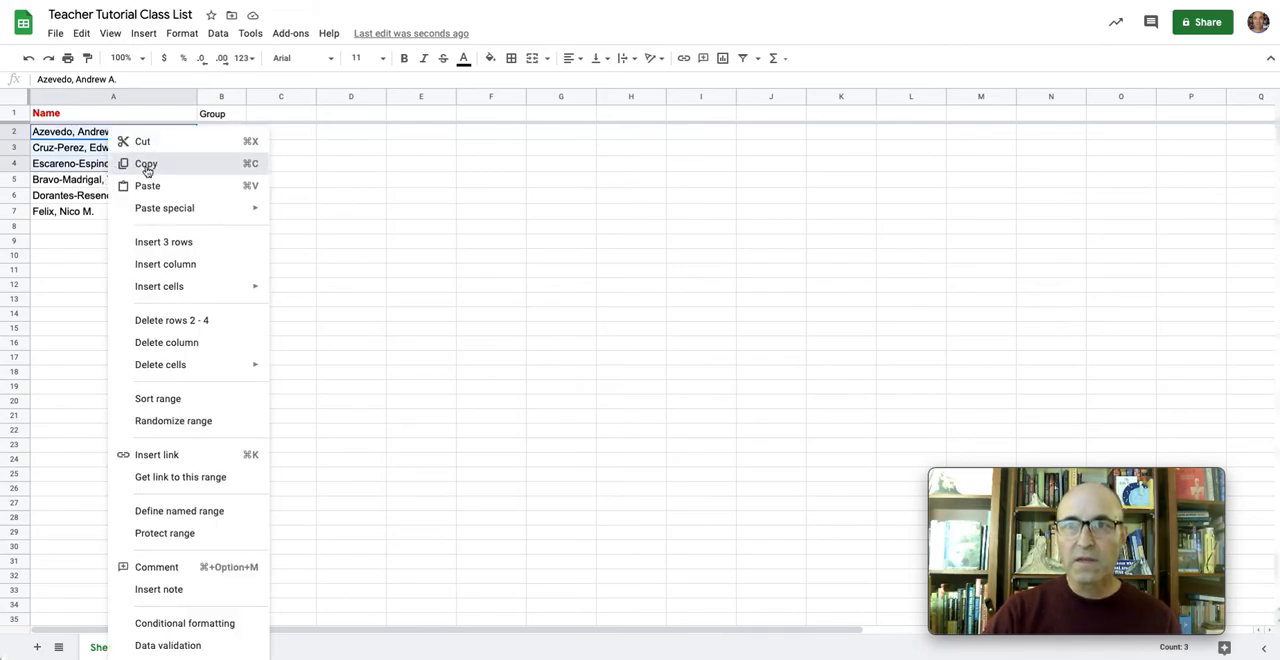
pyautogui.click(147, 166)
# Return to the class list document and paste the group 1 names without formatting below the full roster, set off by blank lines
pyautogui.hotkey('ctrl', 'Tab')
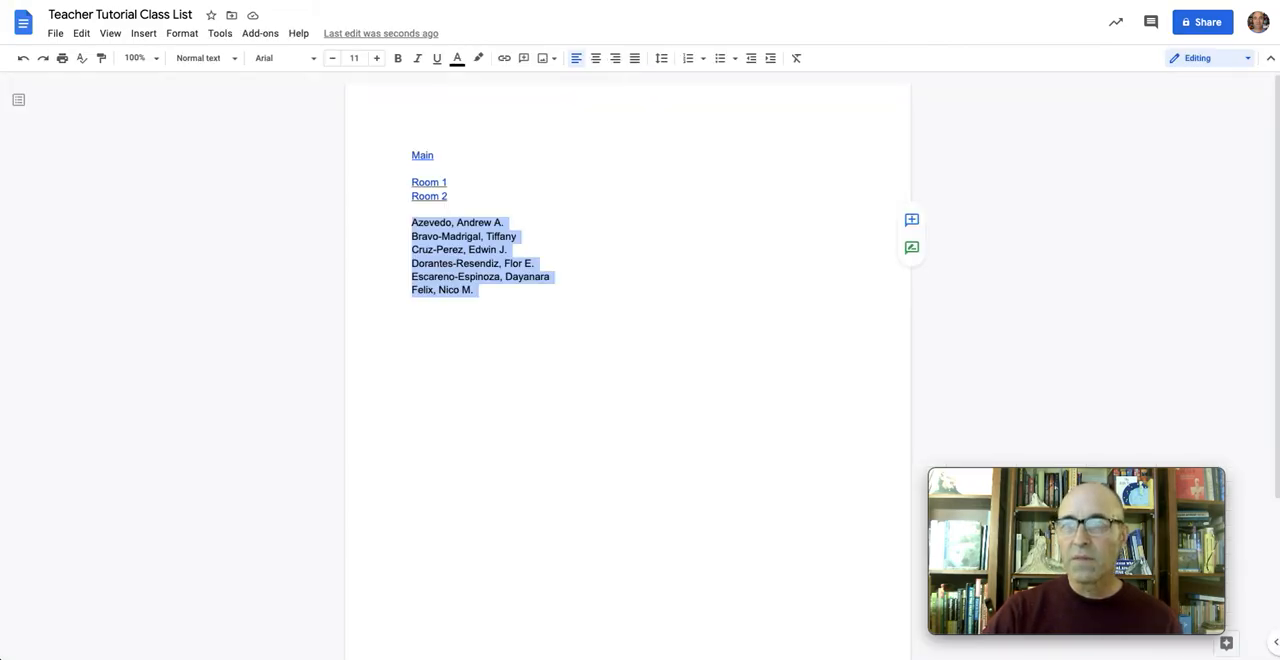
pyautogui.click(493, 292)
pyautogui.press('Return')
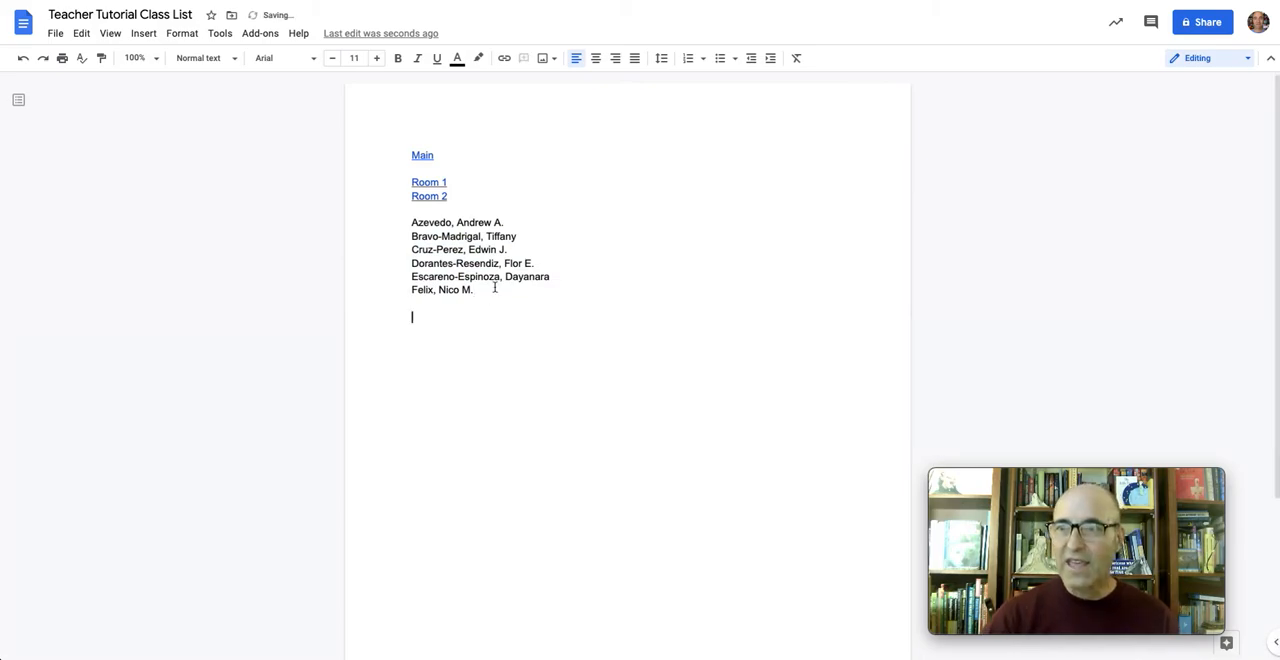
pyautogui.rightClick(448, 322)
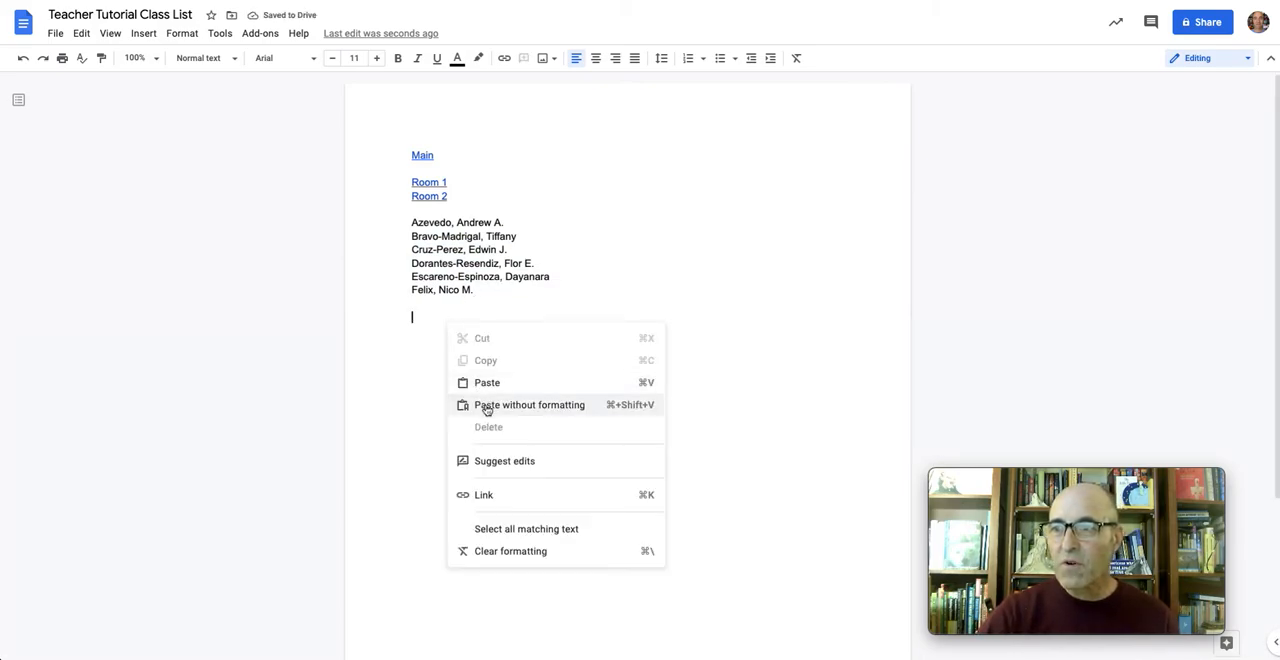
pyautogui.click(486, 407)
pyautogui.press('Return')
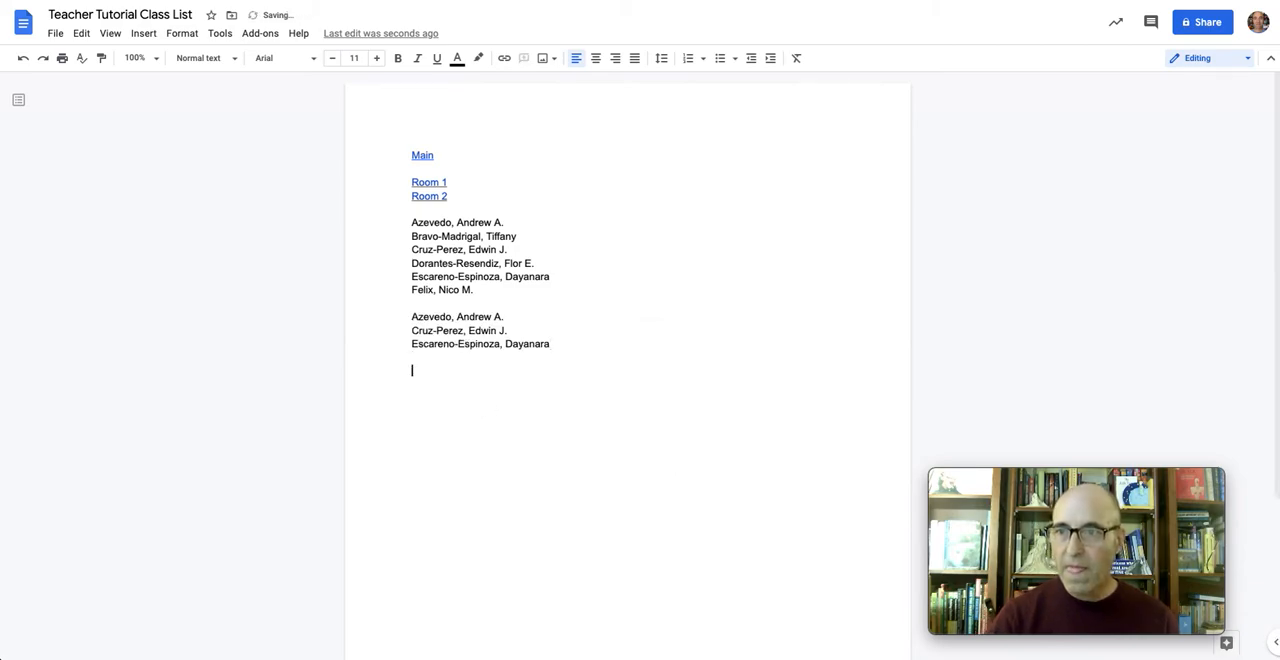
# Switch back to the spreadsheet and copy the three group 2 names in A5:A7
pyautogui.hotkey('ctrl', 'Tab')
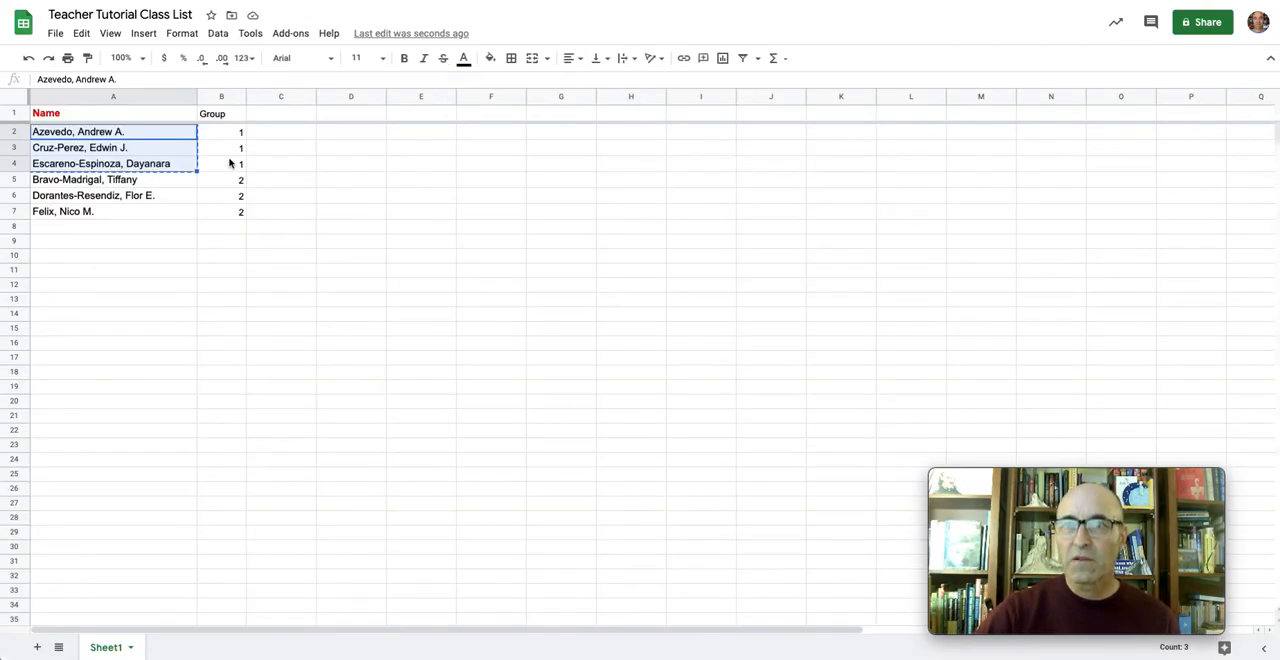
pyautogui.click(57, 184)
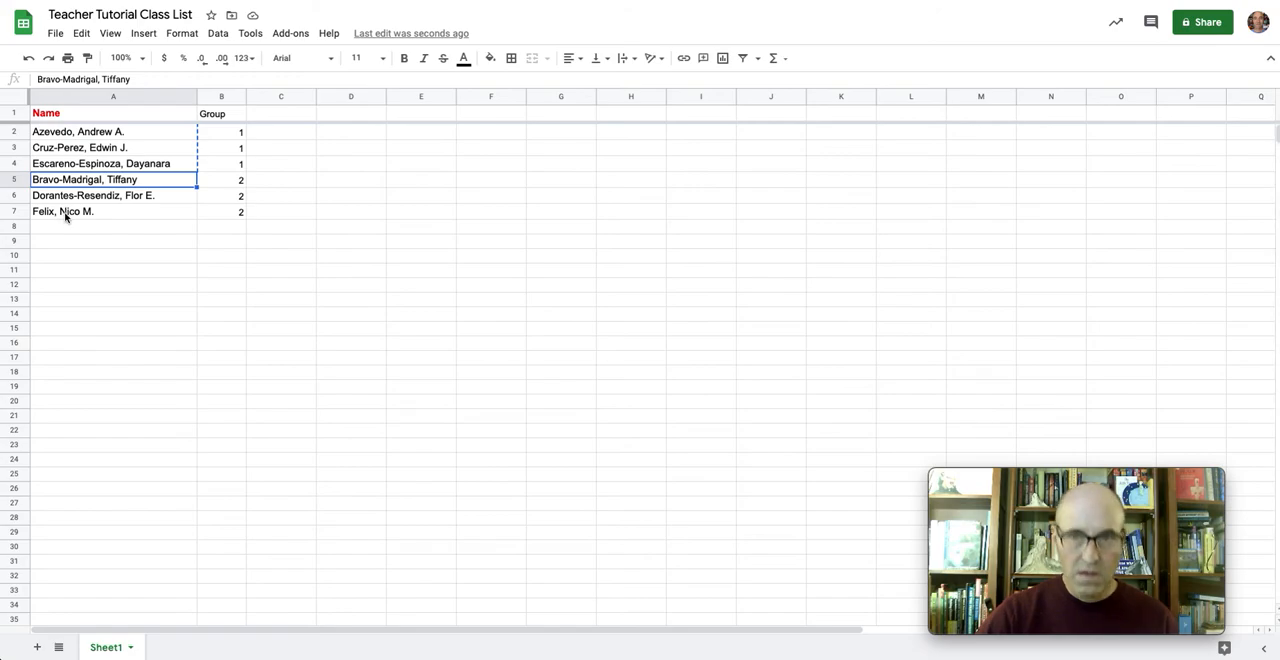
pyautogui.keyDown('shift'); pyautogui.click(65, 214); pyautogui.keyUp('shift')
pyautogui.rightClick(66, 212)
pyautogui.click(100, 163)
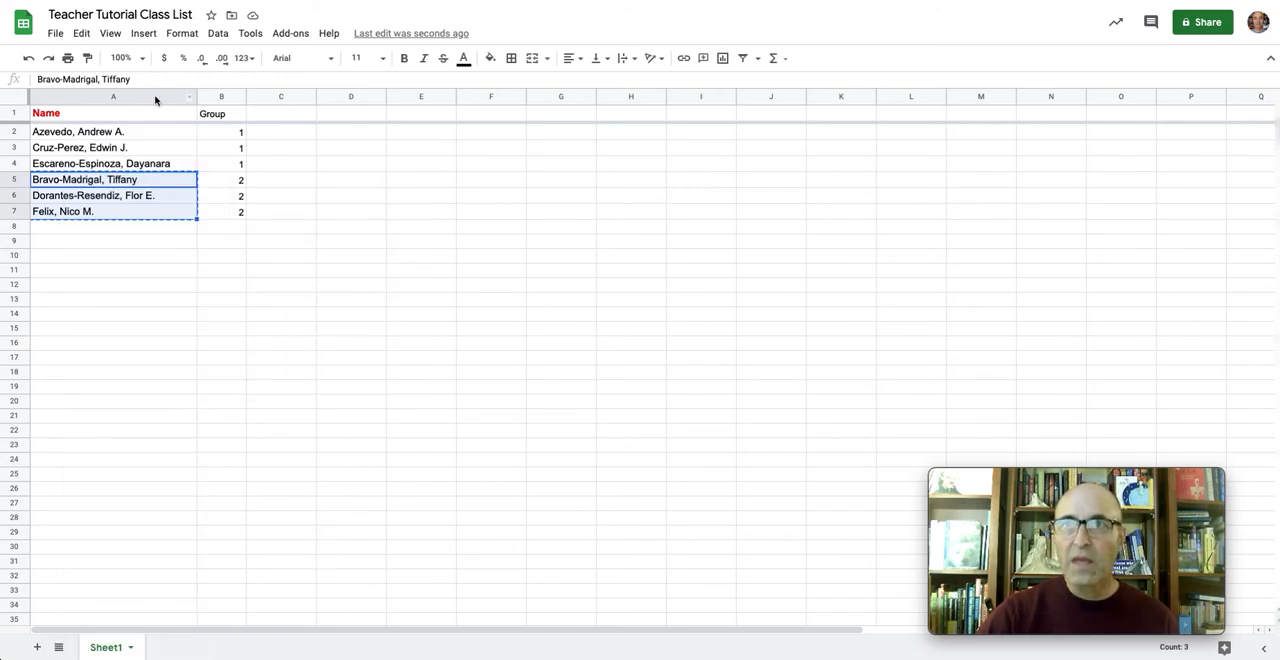
# In the class list document, paste the group 2 names without formatting beneath the group 1 names
pyautogui.hotkey('ctrl', 'shift', 'Tab')
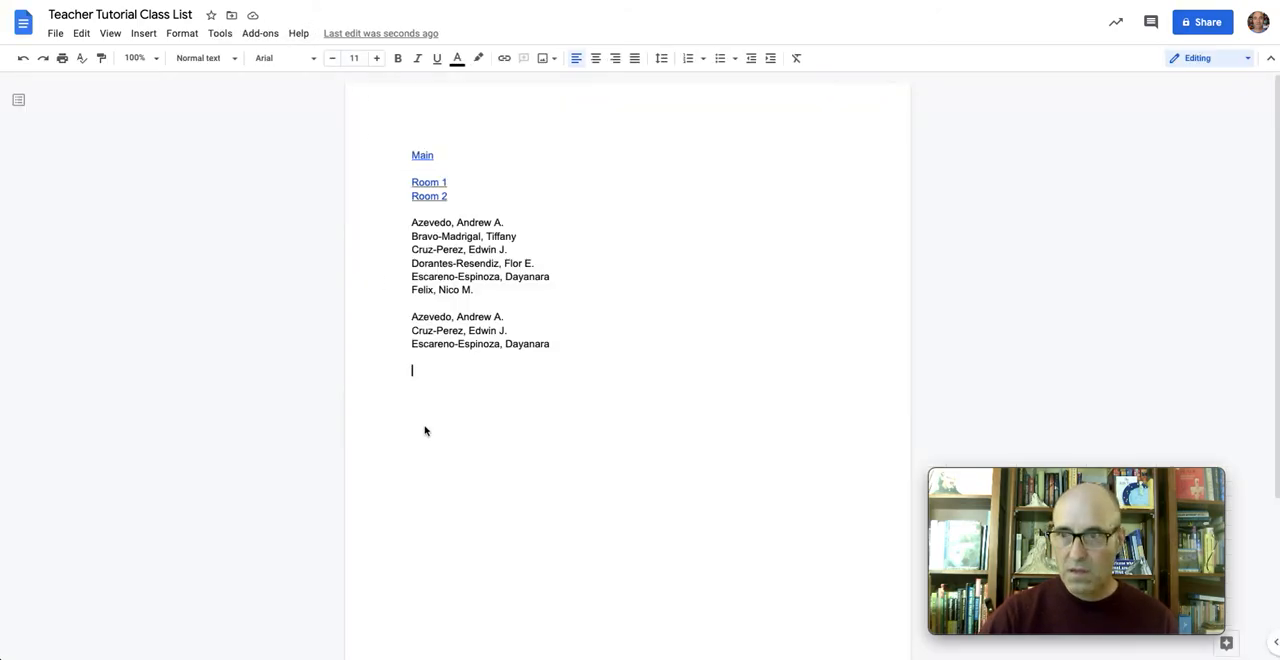
pyautogui.rightClick(416, 377)
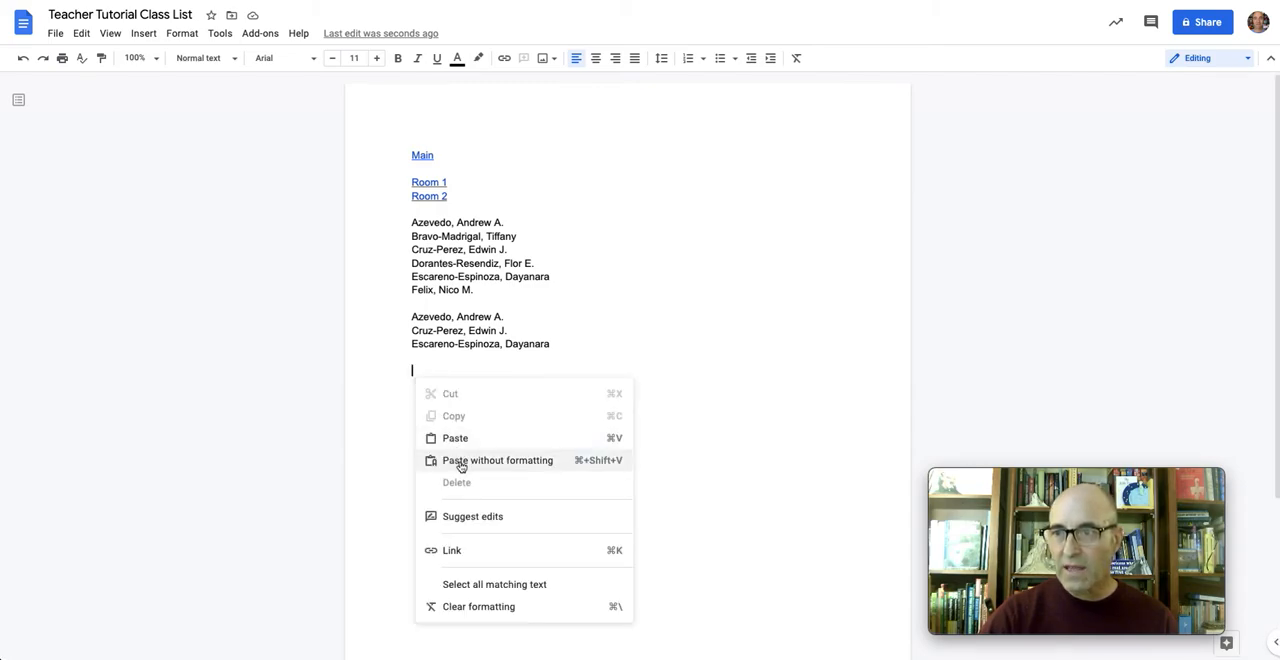
pyautogui.click(457, 460)
pyautogui.press('Return')
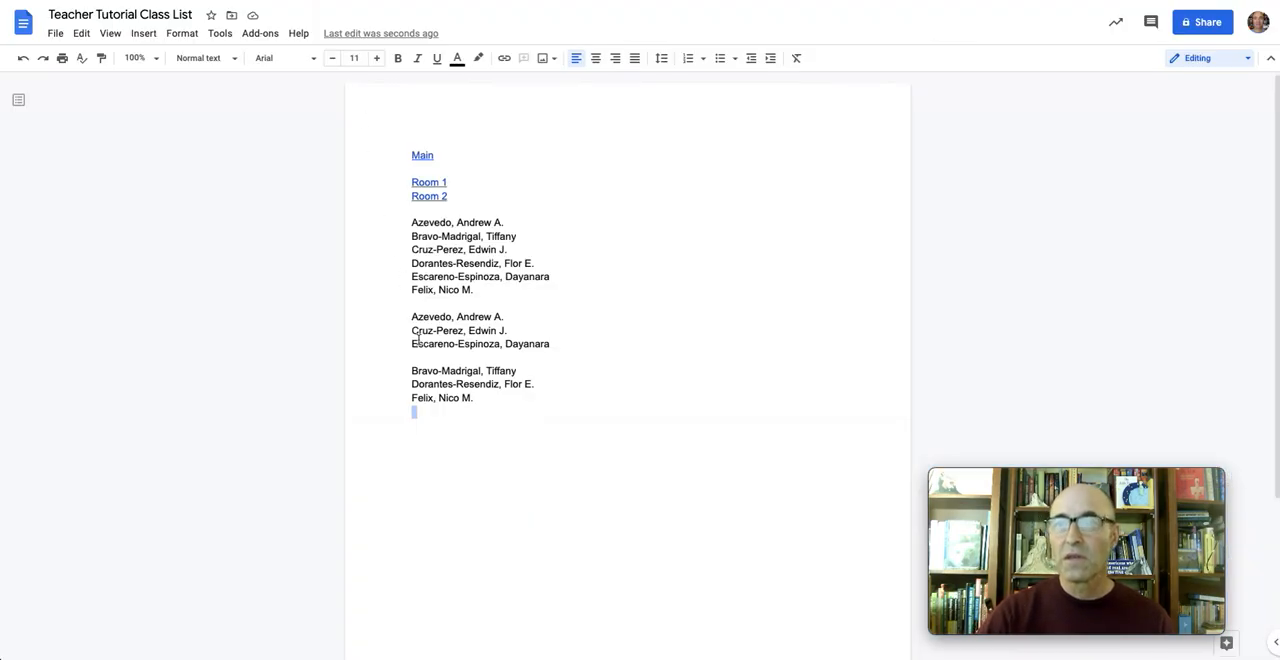
pyautogui.click(438, 181)
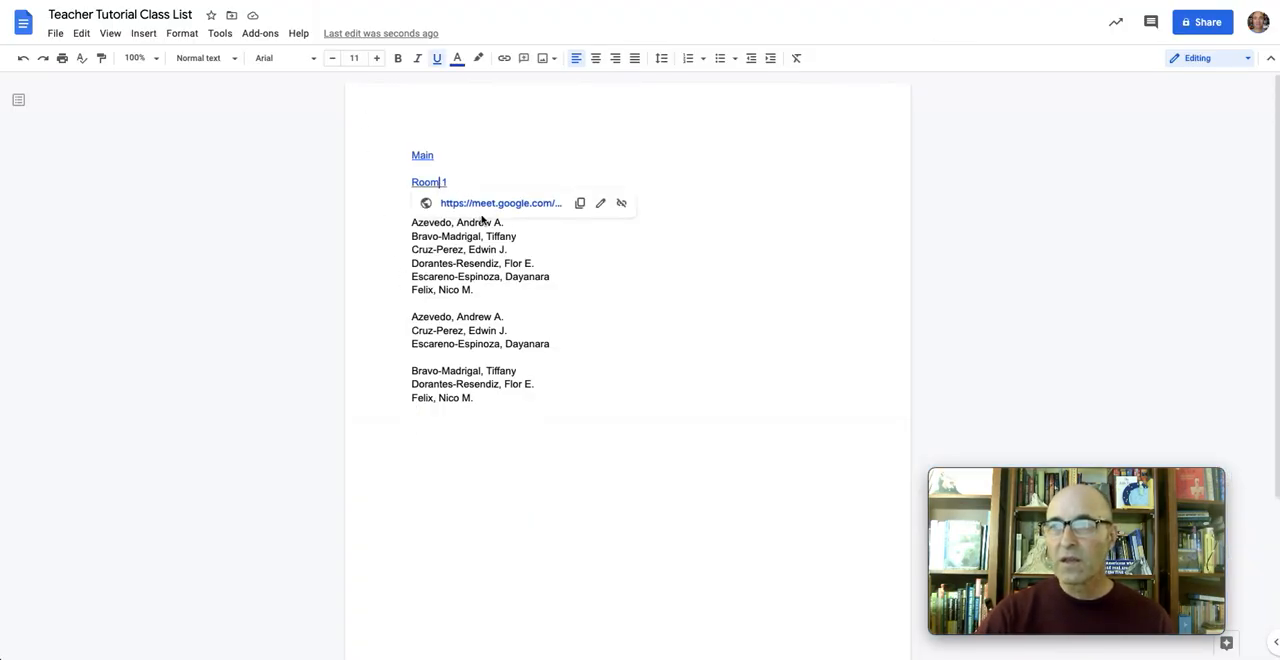
pyautogui.click(579, 203)
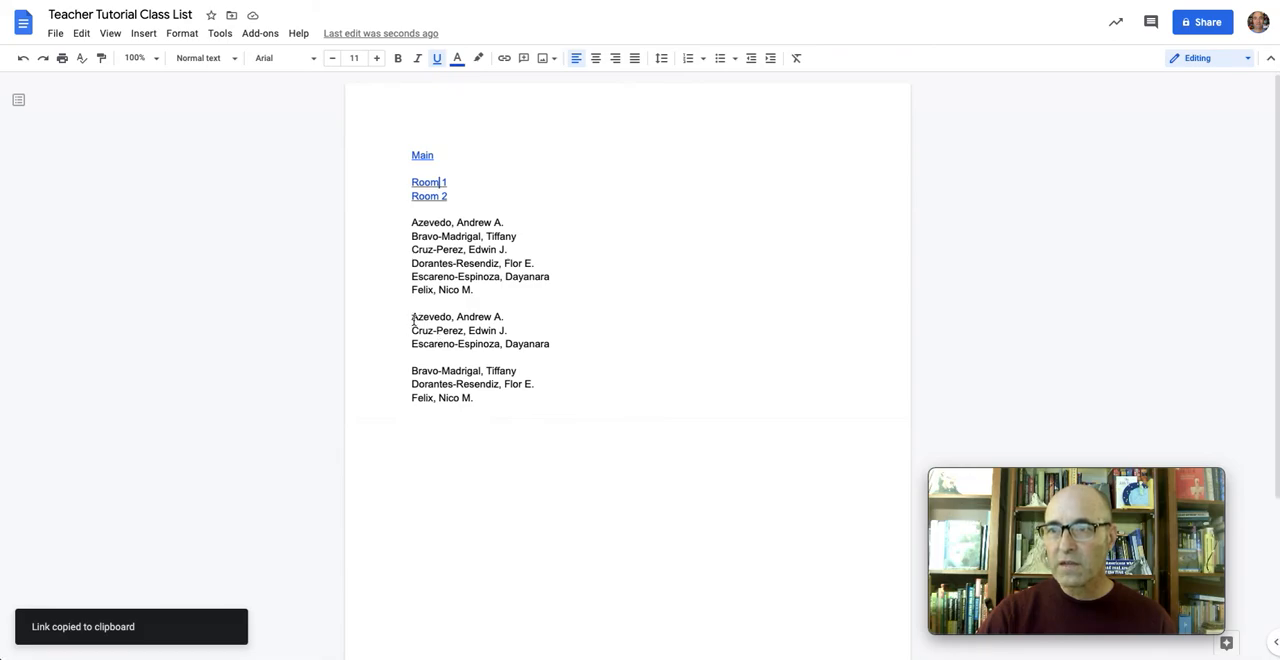
pyautogui.moveTo(413, 319); pyautogui.dragTo(550, 345)
pyautogui.rightClick(510, 340)
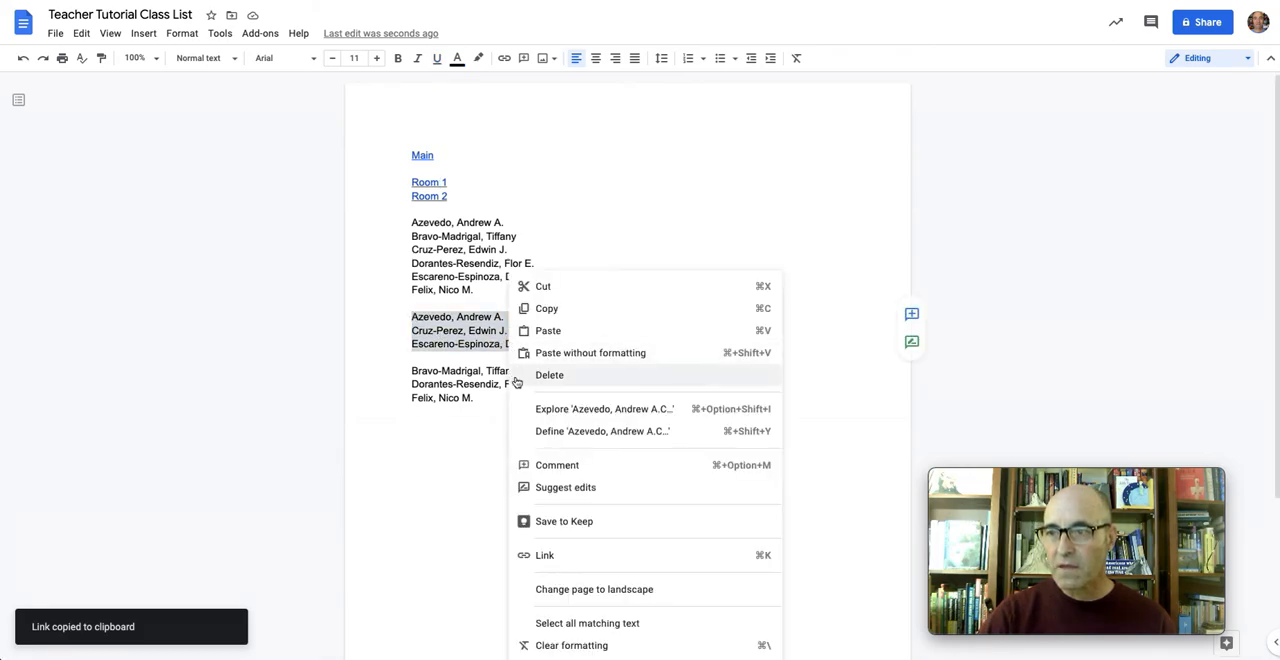
pyautogui.click(544, 555)
pyautogui.rightClick(532, 387)
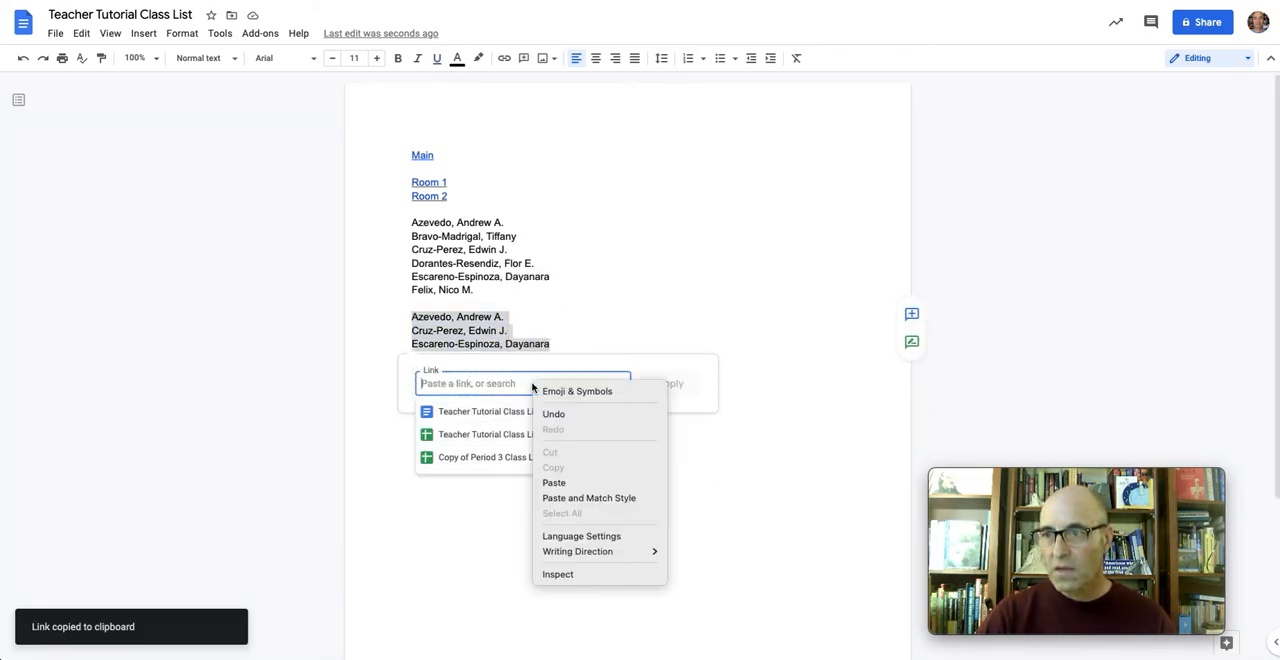
pyautogui.click(552, 483)
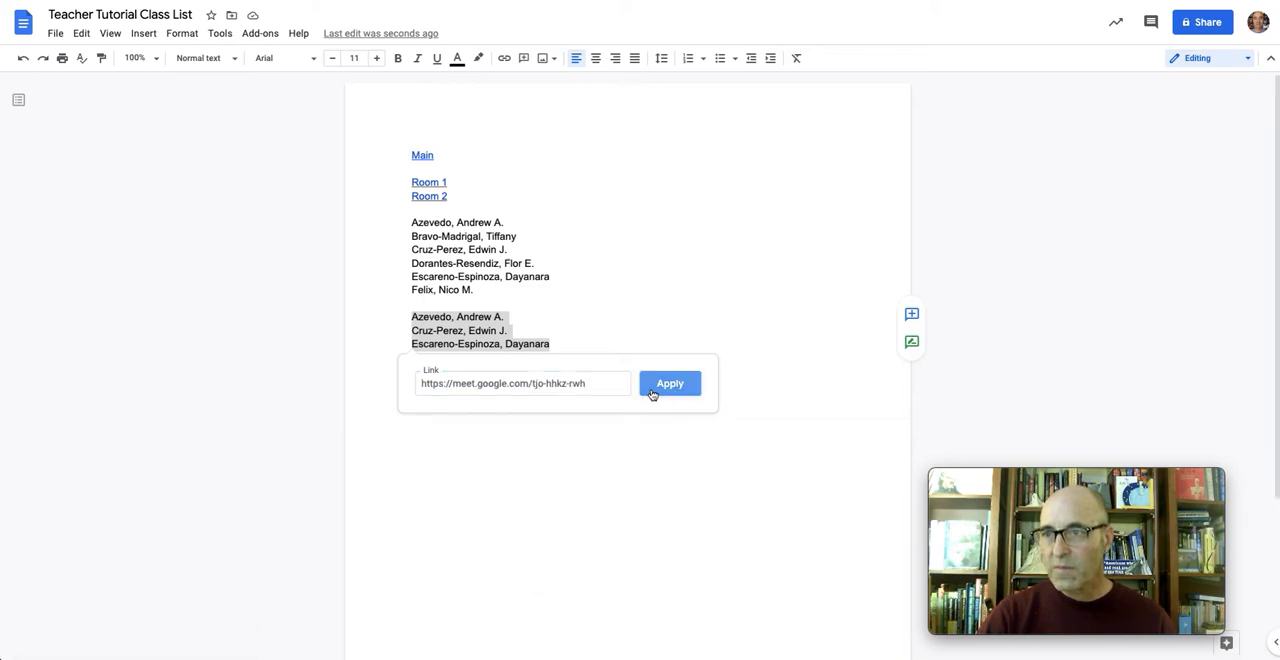
pyautogui.click(652, 394)
# Copy the "Room 2" Meet link and apply it to the three group 2 names beneath the group 1 names
pyautogui.click(443, 195)
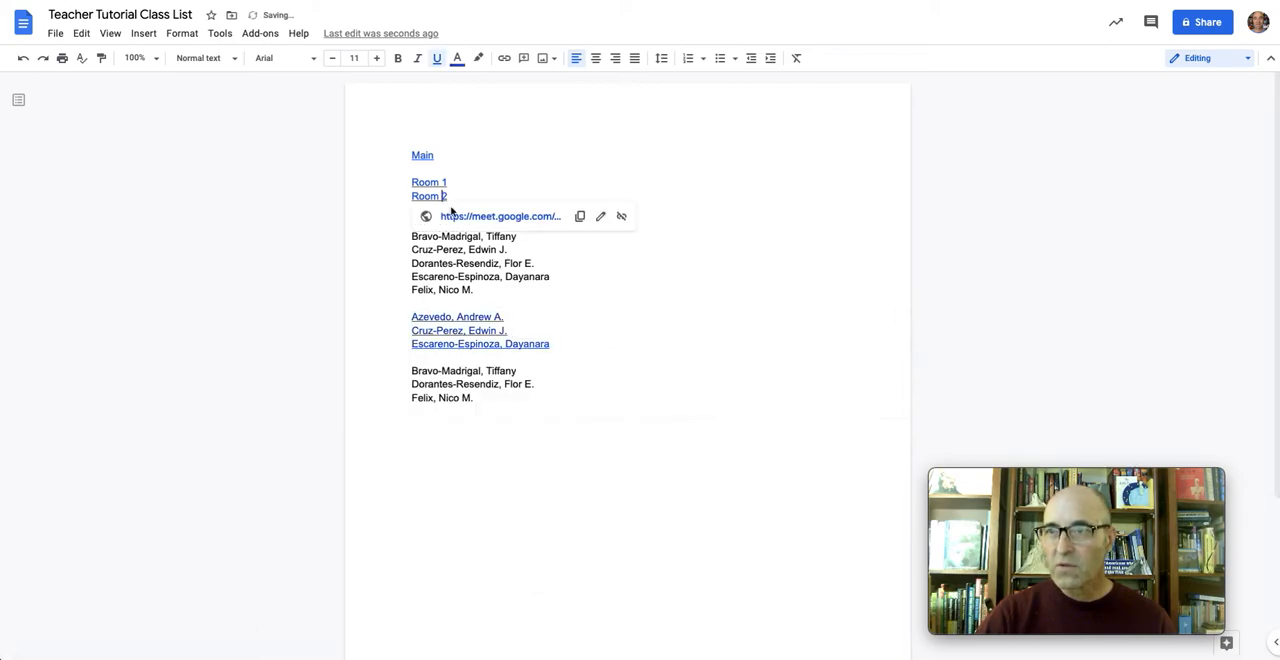
pyautogui.click(578, 215)
pyautogui.keyDown('shift'); pyautogui.click(489, 403); pyautogui.keyUp('shift')
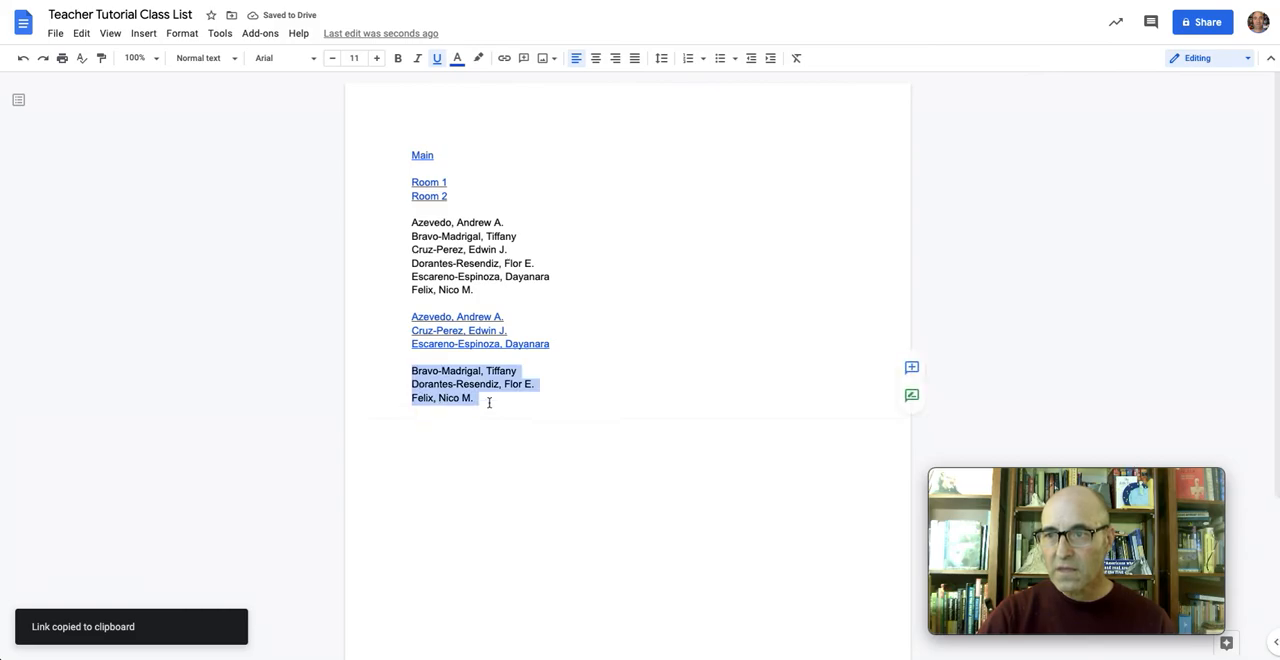
pyautogui.rightClick(492, 392)
pyautogui.click(525, 554)
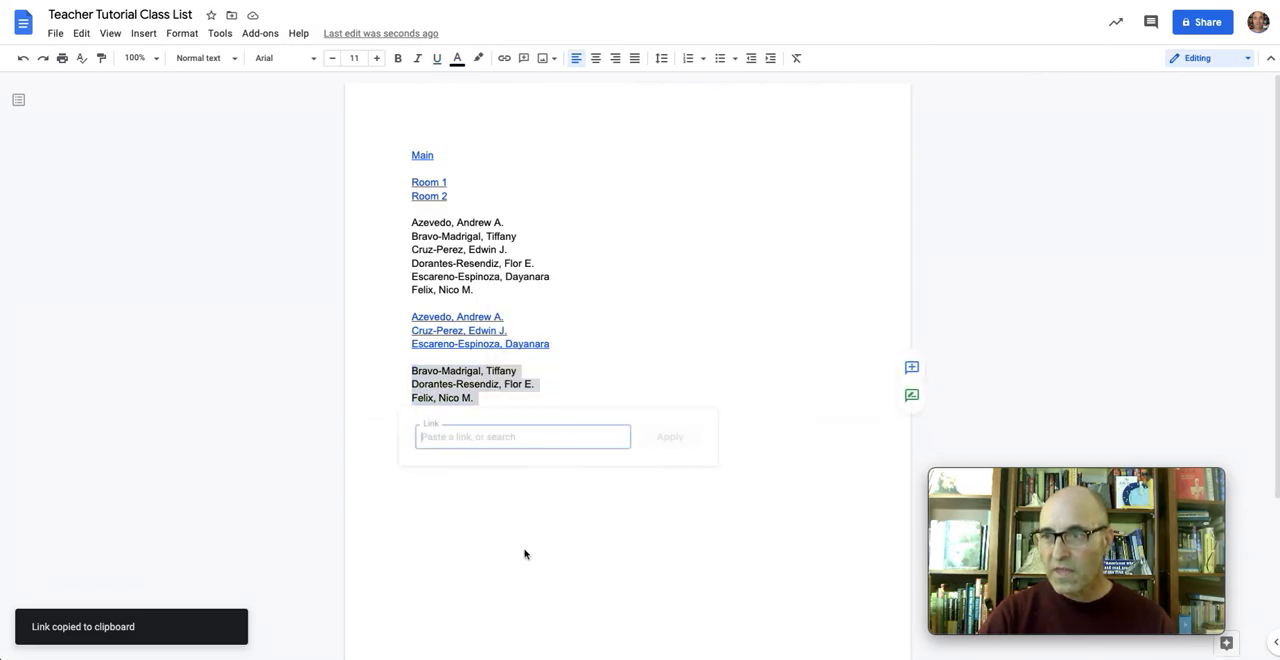
pyautogui.rightClick(538, 442)
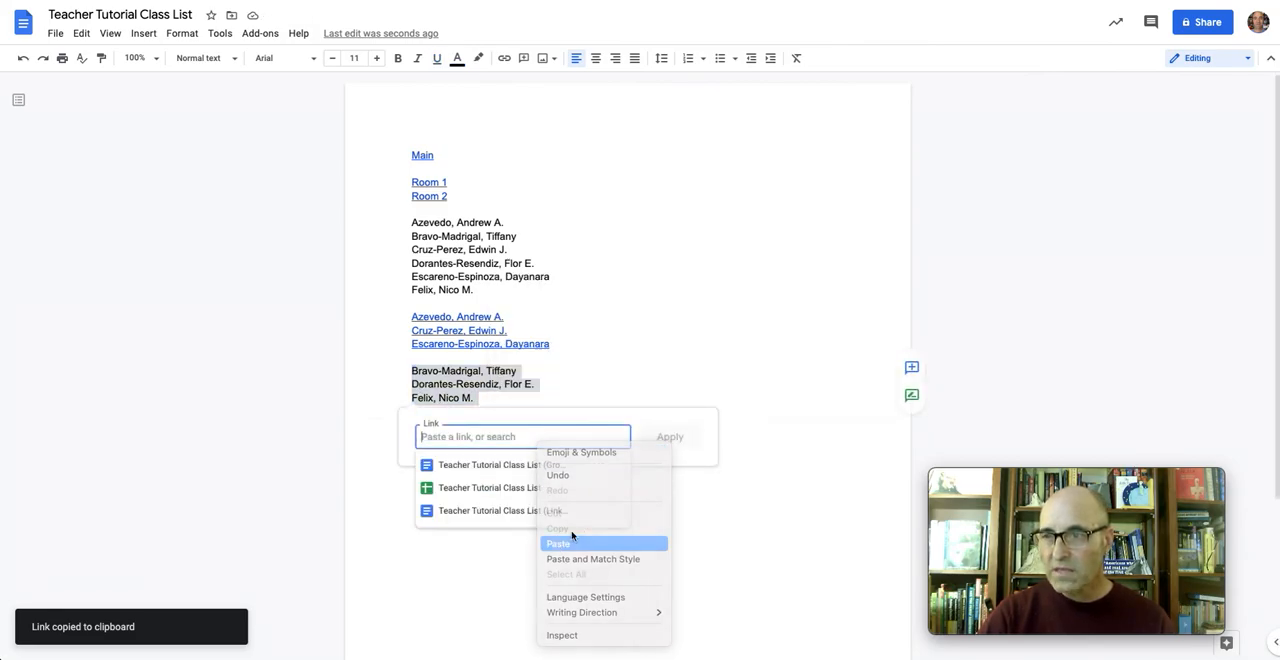
pyautogui.click(557, 544)
pyautogui.click(669, 437)
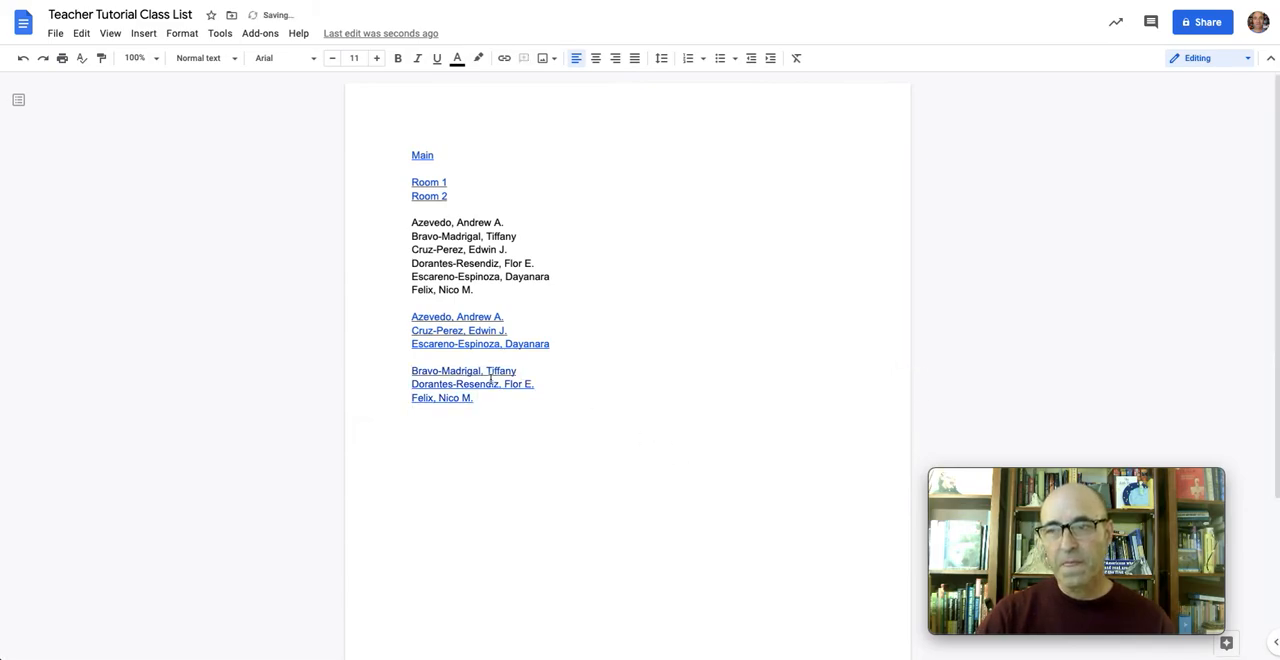
# Remove the blank line between the two linked groups and copy all six linked names as one continuous list
pyautogui.press('BackSpace')
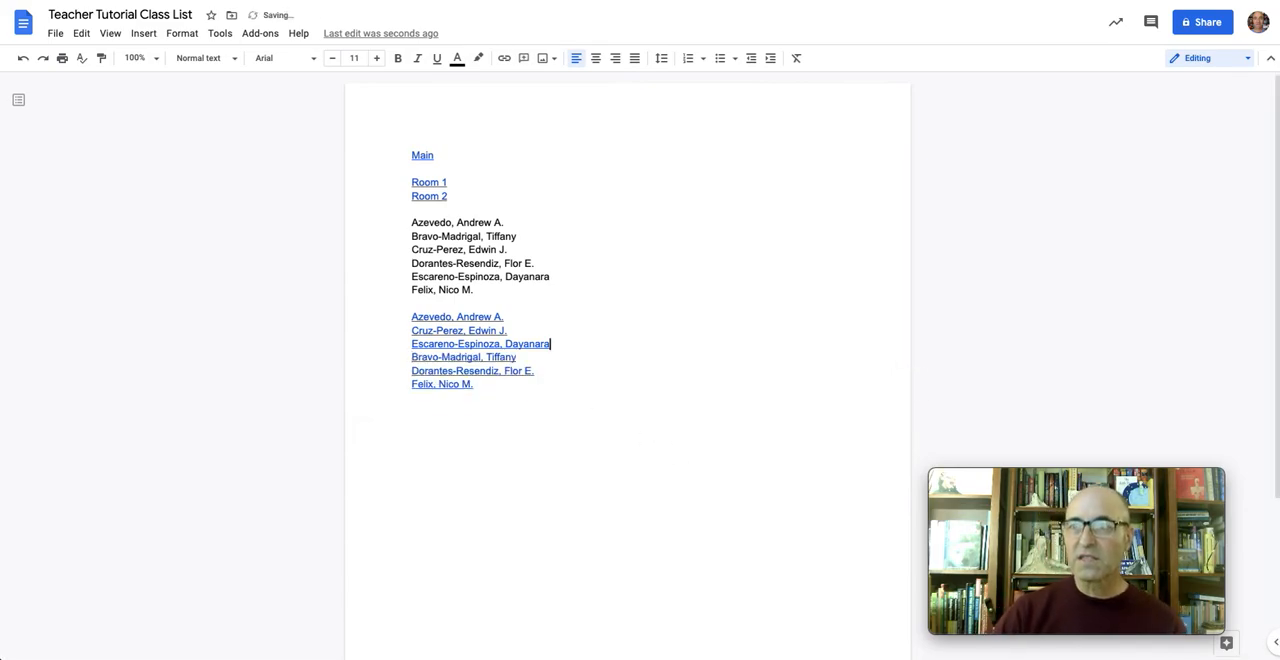
pyautogui.moveTo(410, 317); pyautogui.dragTo(473, 384)
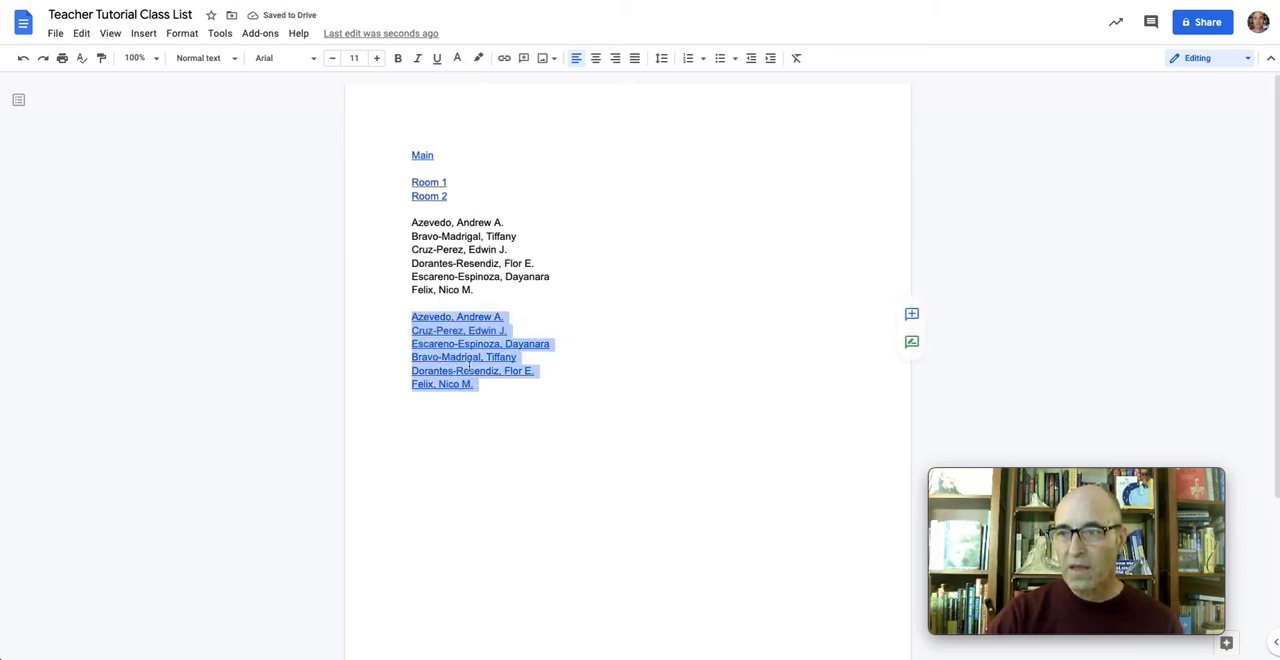
pyautogui.rightClick(470, 370)
pyautogui.click(515, 243)
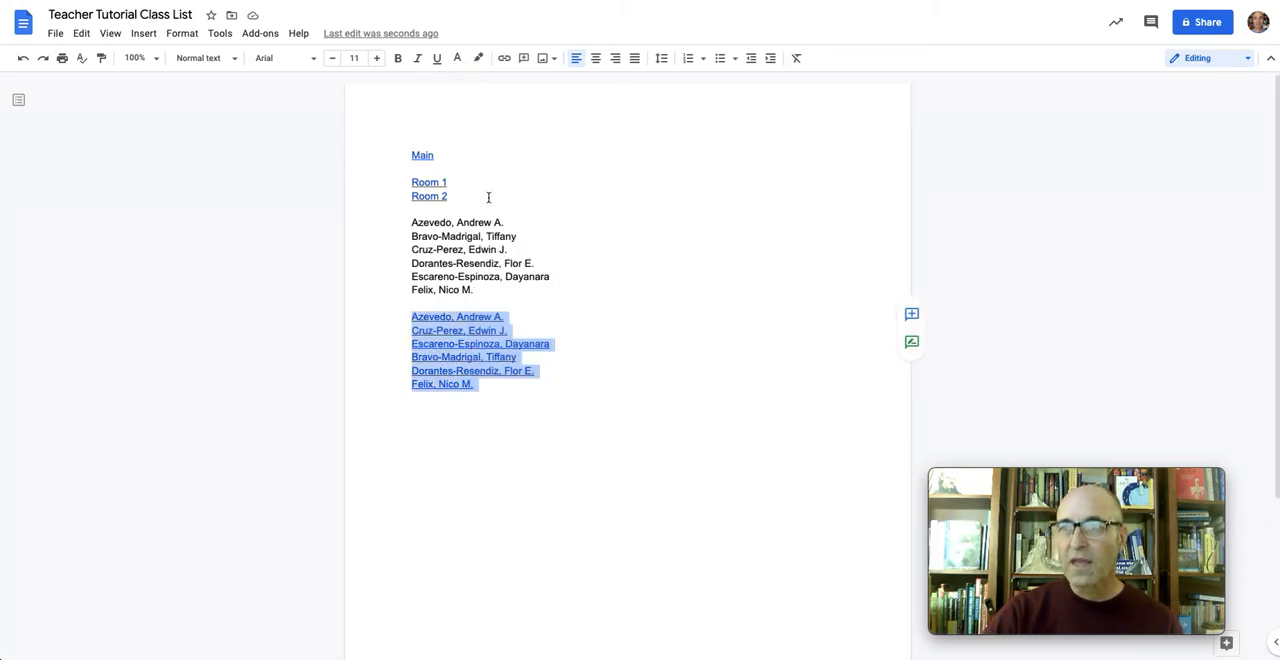
# Switch to the spreadsheet, clear the plain names in A2:A7, and paste the six linked names in their place
pyautogui.click(257, 1)
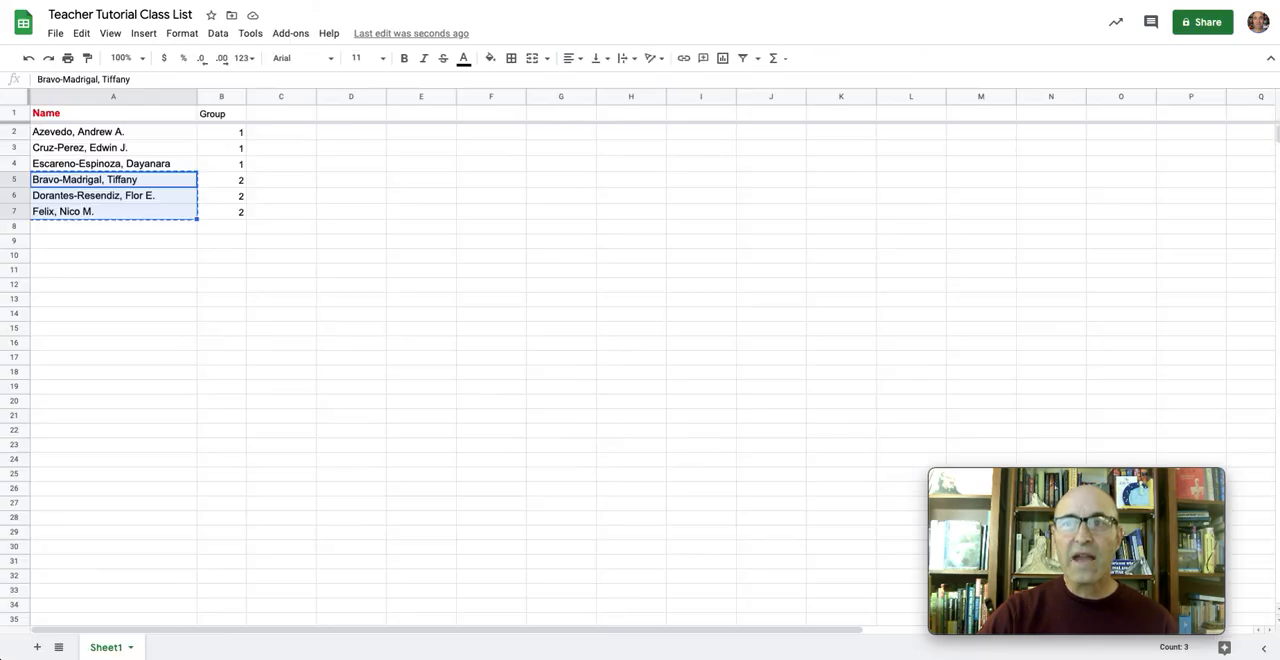
pyautogui.click(132, 134)
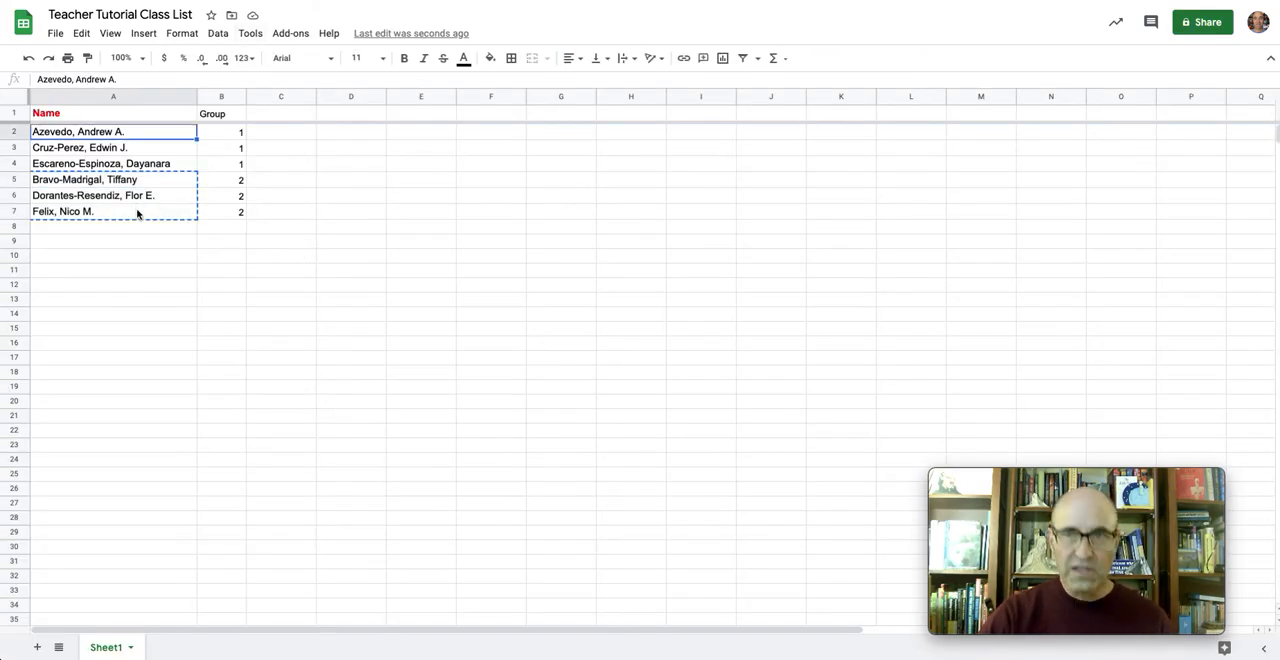
pyautogui.keyDown('shift'); pyautogui.click(137, 213); pyautogui.keyUp('shift')
pyautogui.press('Delete')
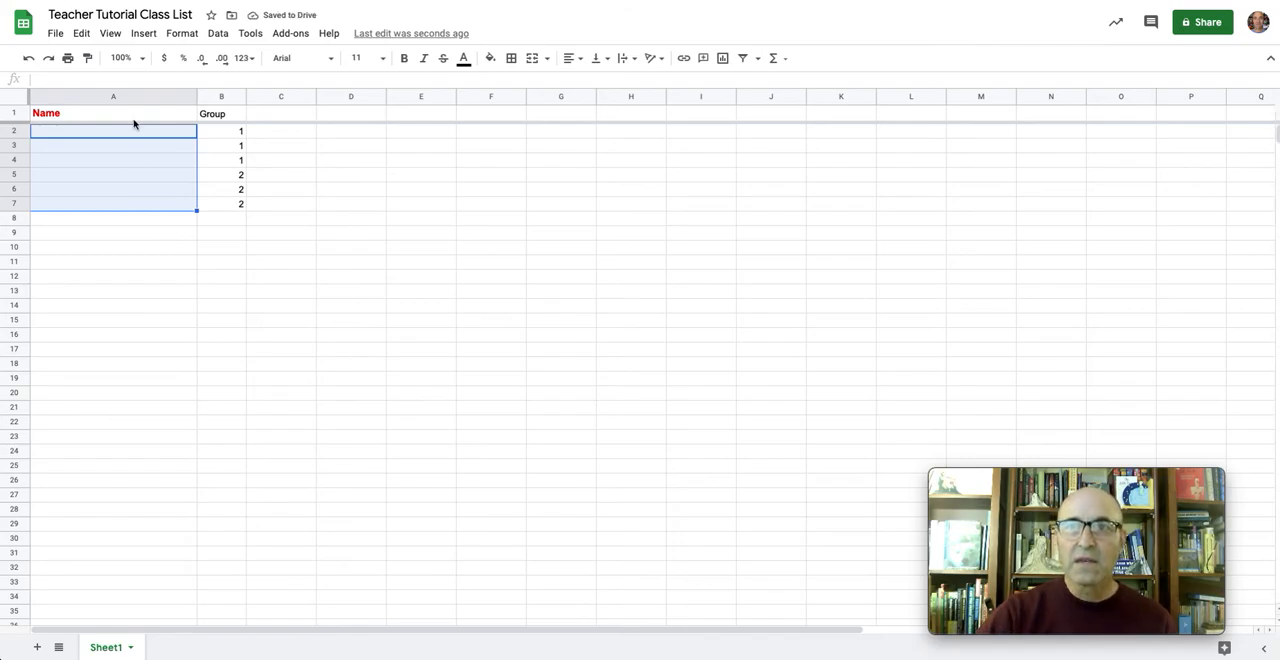
pyautogui.rightClick(131, 155)
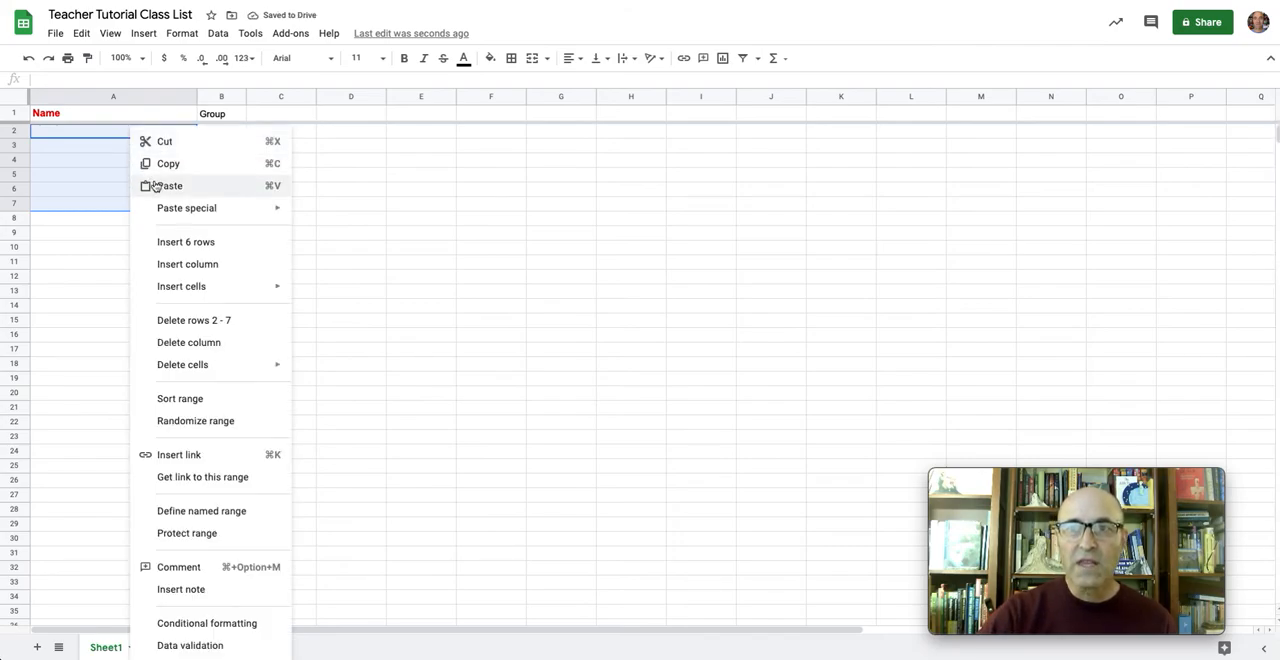
pyautogui.click(165, 185)
pyautogui.click(98, 293)
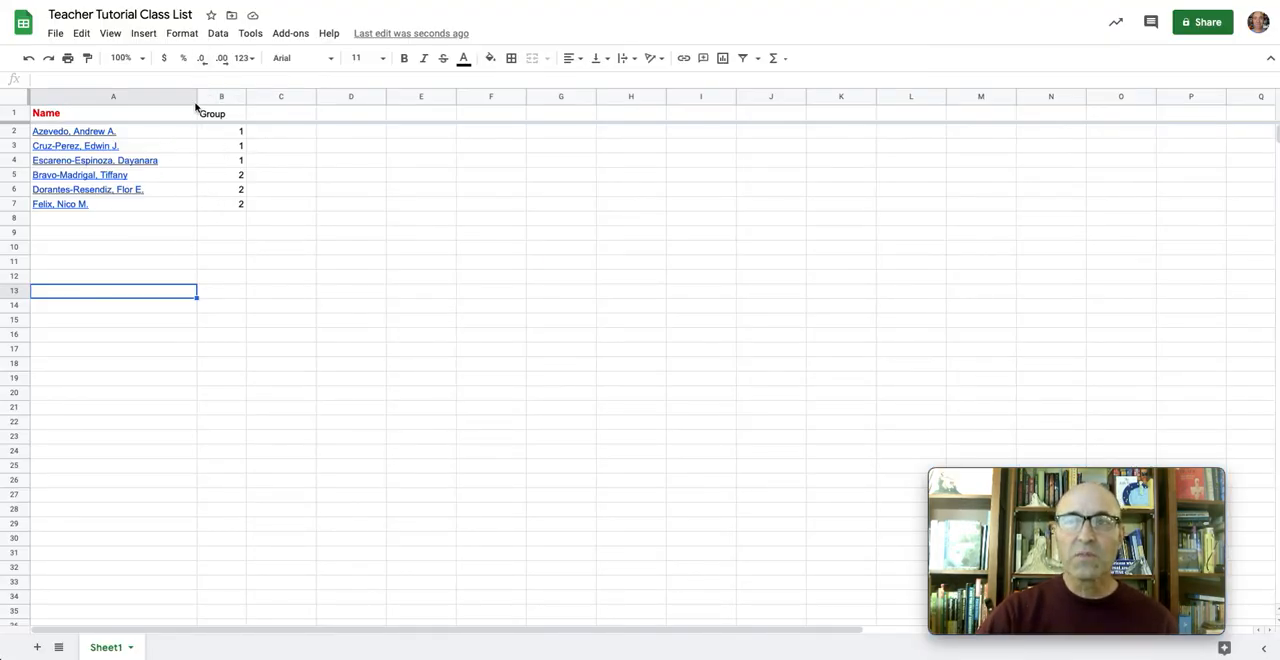
# Sort the sheet A → Z by the Name column so the linked students are in alphabetical order
pyautogui.click(188, 101)
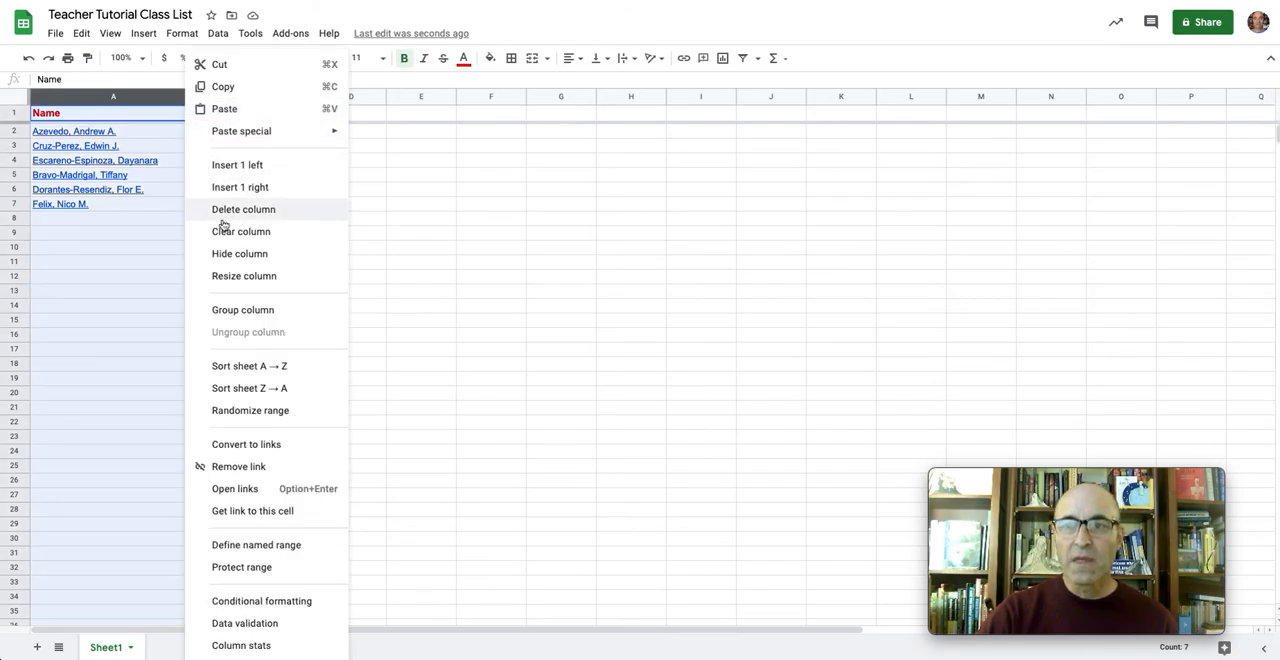
pyautogui.click(245, 369)
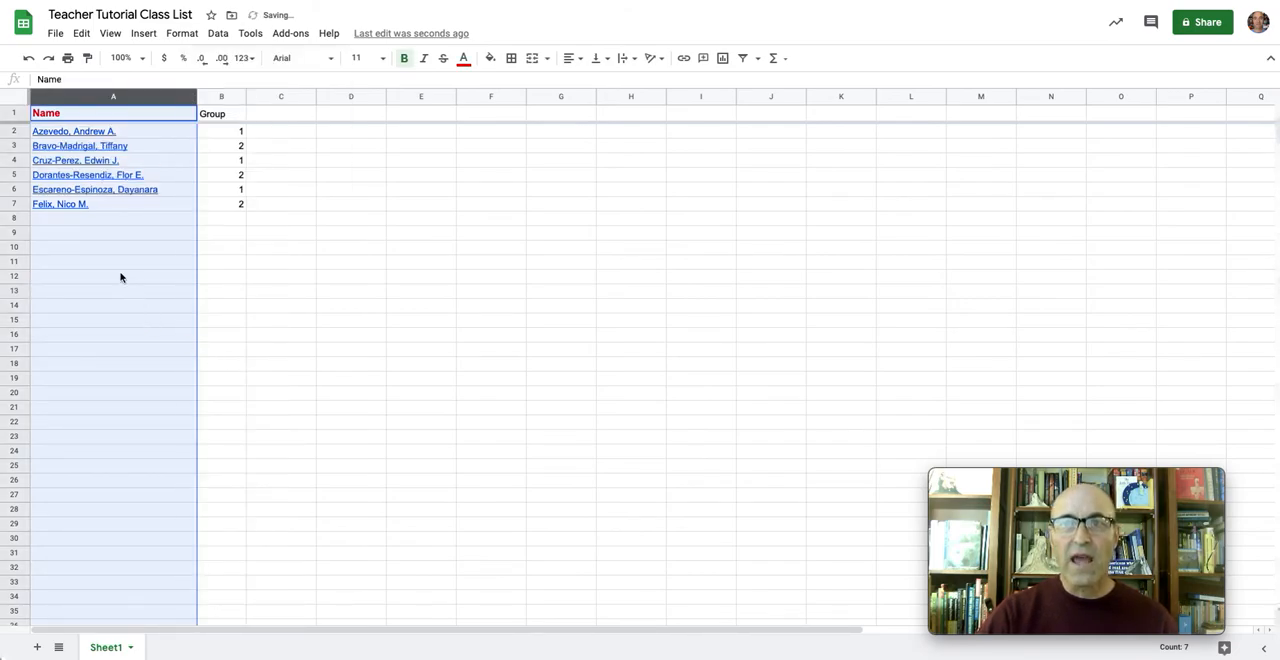